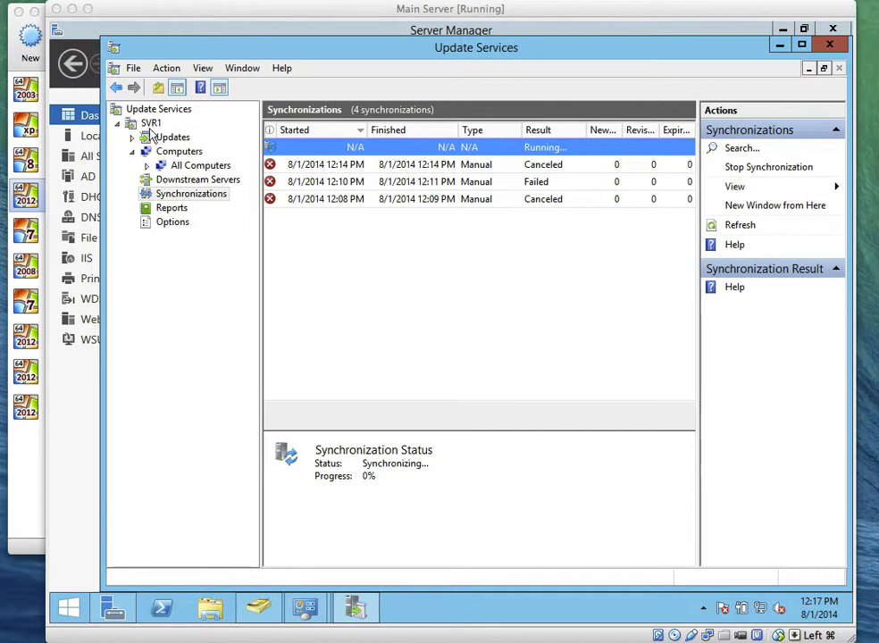
# Step: Open the SVR1 server overview to examine its computer, update and synchronization status
pyautogui.click(145, 122)
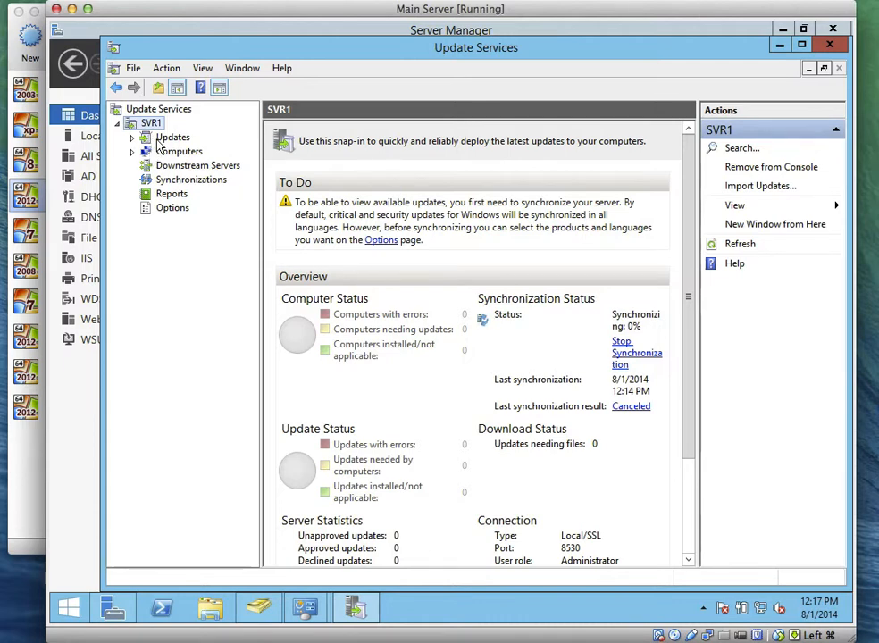
pyautogui.rightClick(149, 127)
pyautogui.press('Escape')
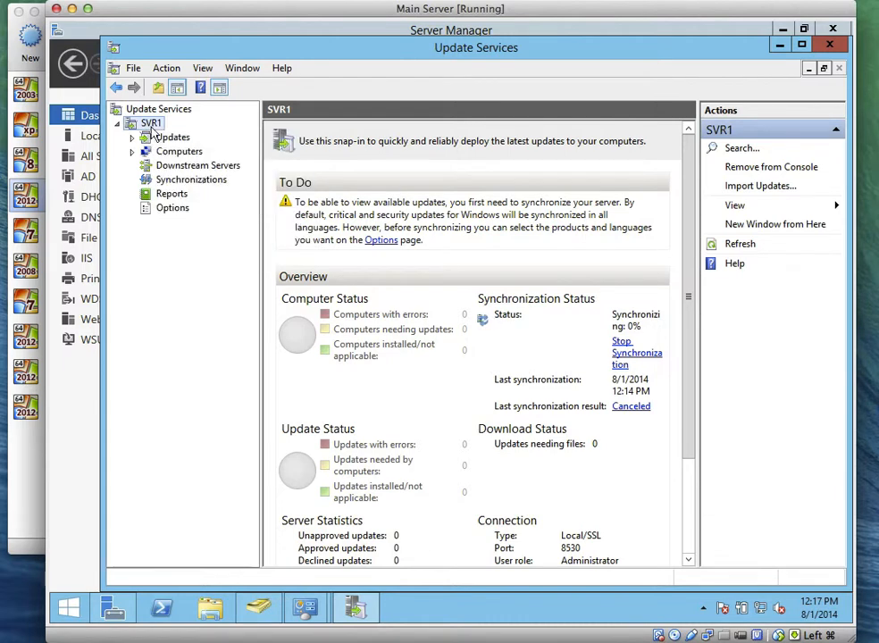
# Step: Add a computer group named Research under All Computers on SVR1
pyautogui.click(163, 155)
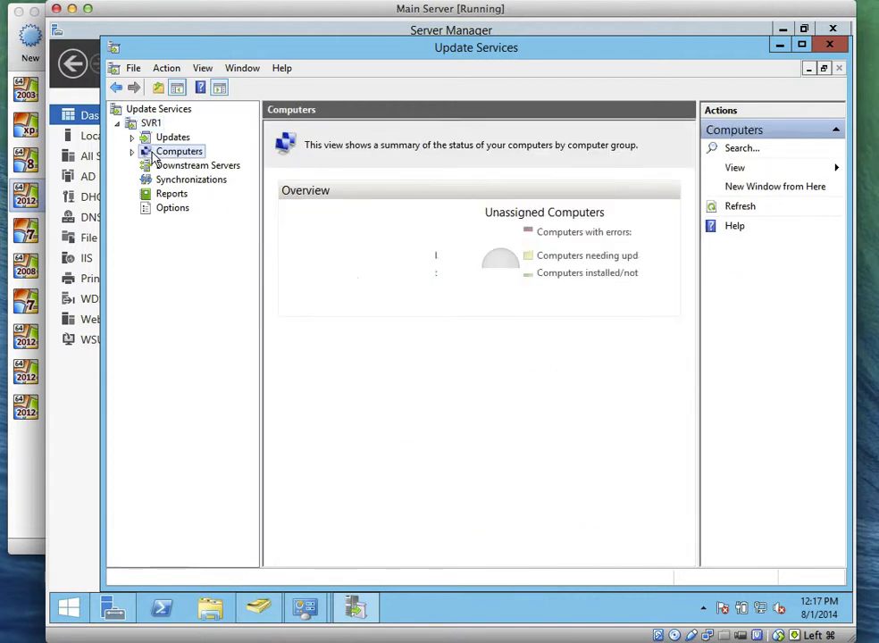
pyautogui.rightClick(152, 154)
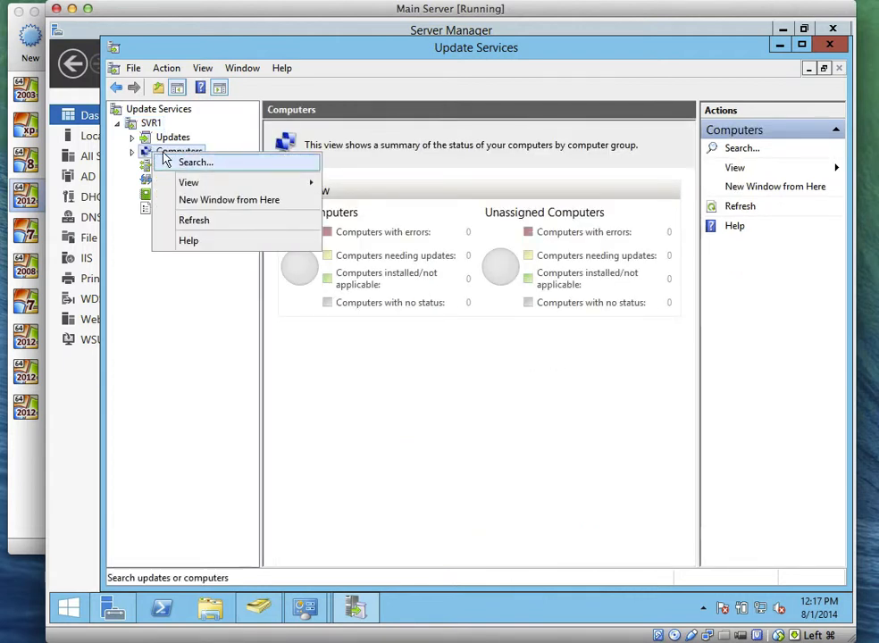
pyautogui.click(131, 152)
pyautogui.click(163, 167)
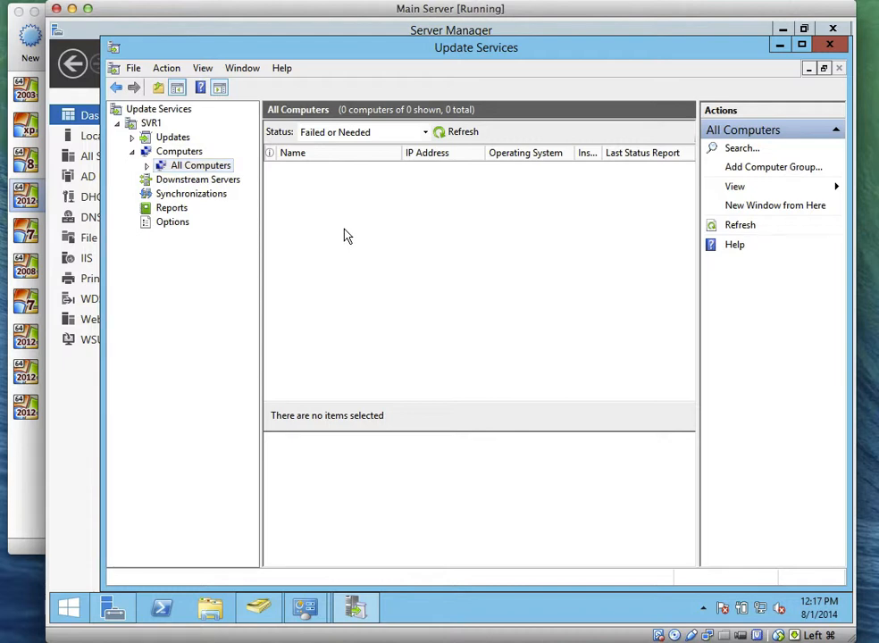
pyautogui.rightClick(226, 168)
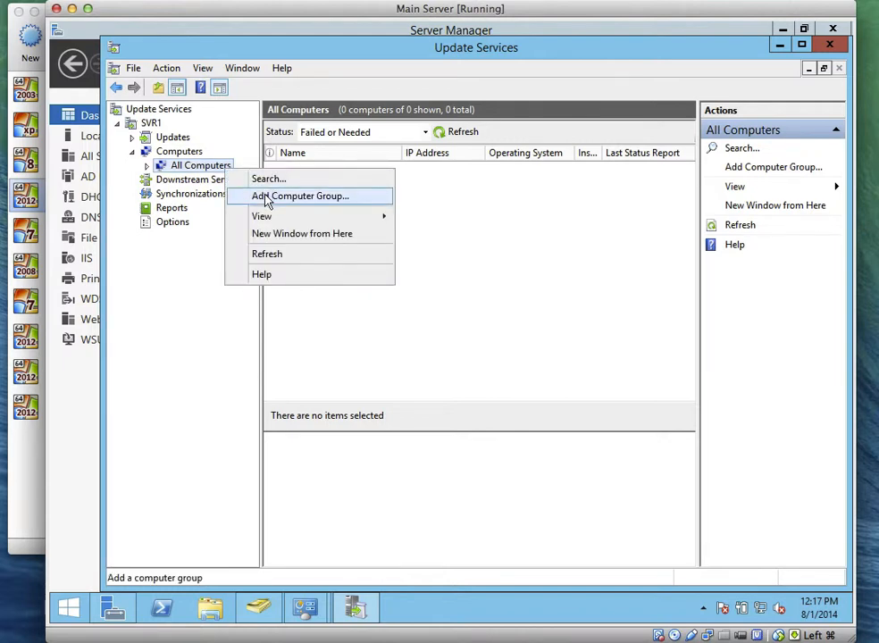
pyautogui.click(265, 198)
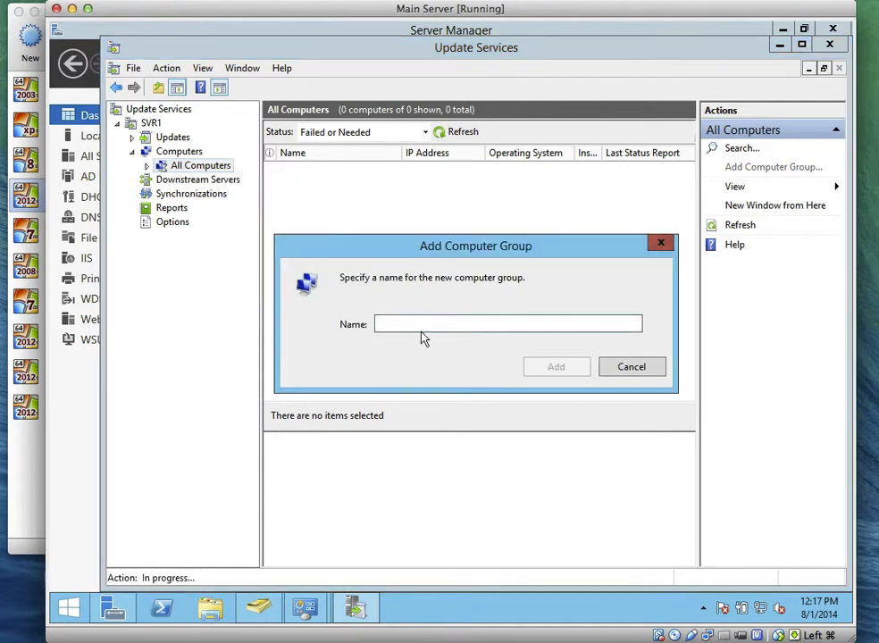
pyautogui.write('Re')
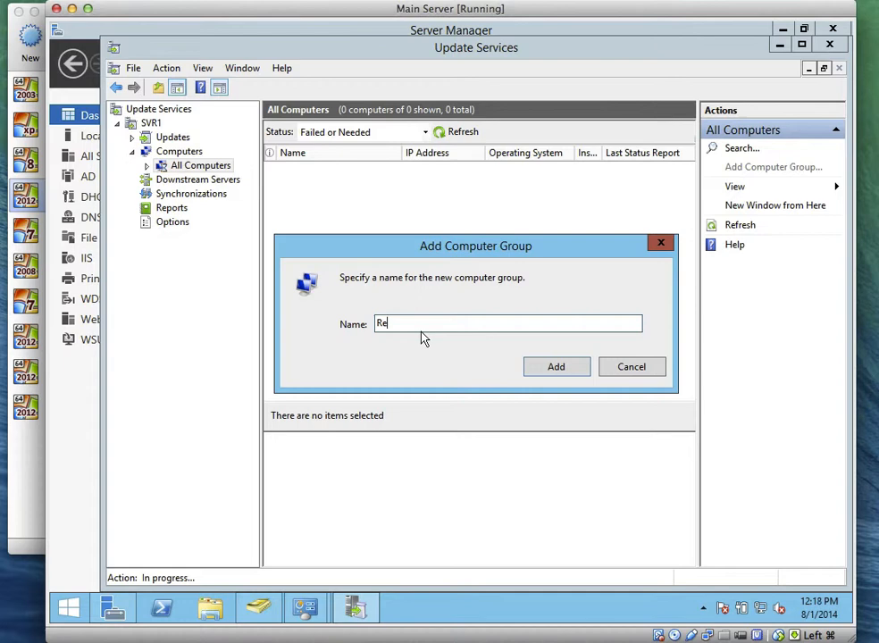
pyautogui.write('search')
pyautogui.click(571, 374)
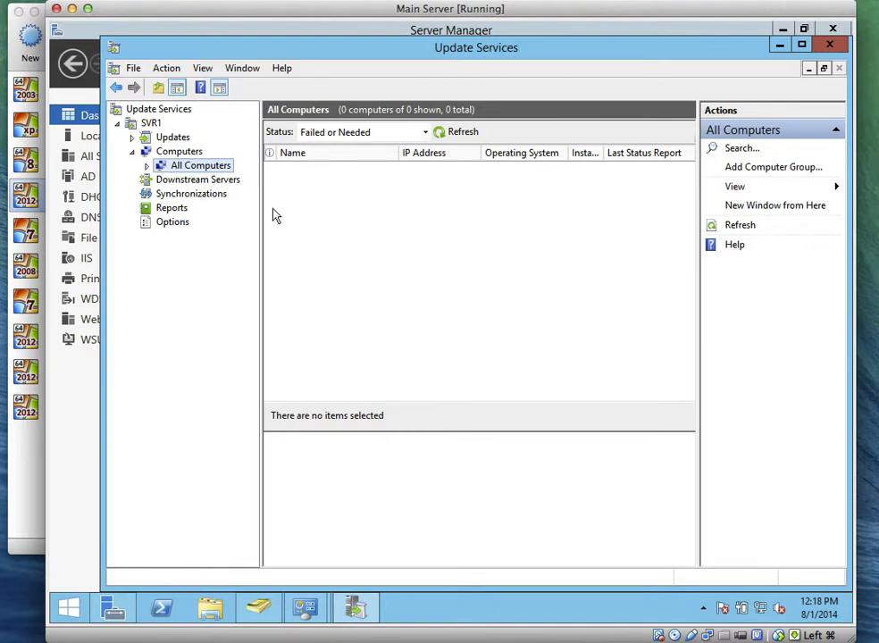
# Step: Filter the All Computers list to status Any and refresh it
pyautogui.click(178, 152)
pyautogui.click(200, 165)
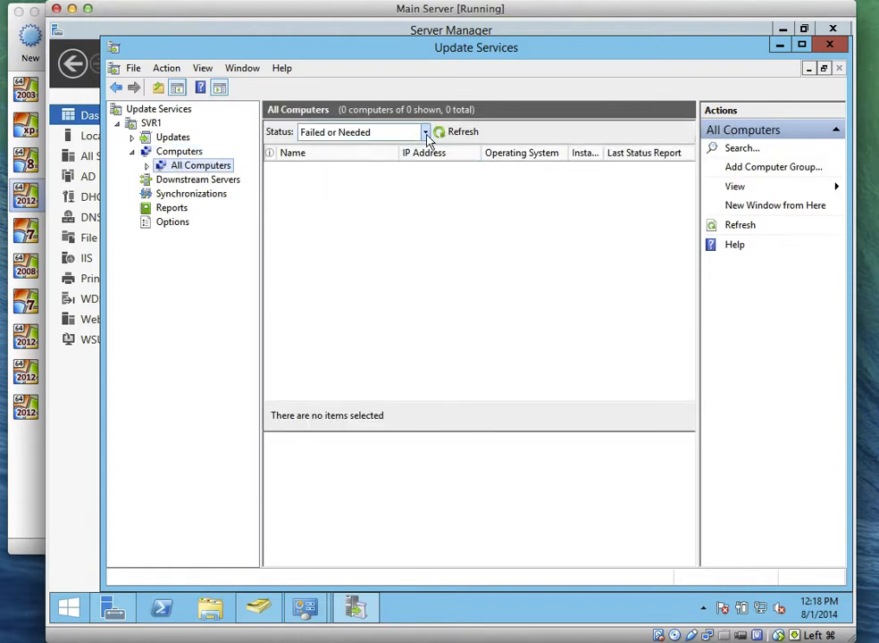
pyautogui.click(426, 134)
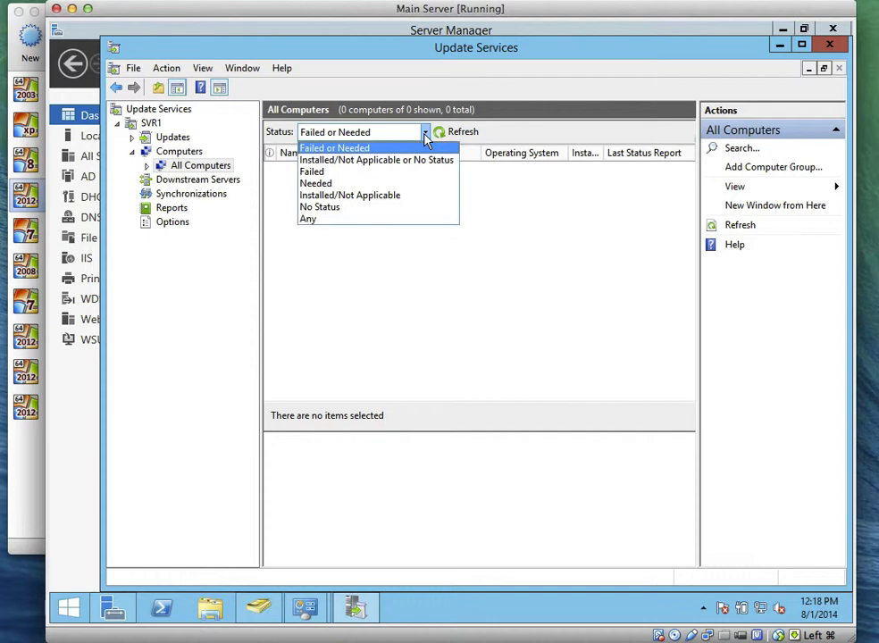
pyautogui.click(414, 218)
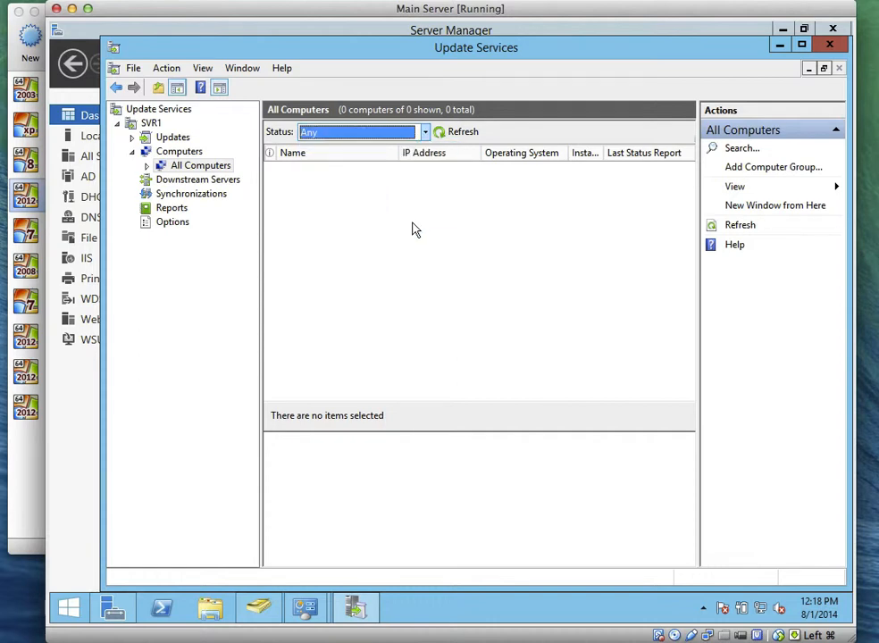
pyautogui.click(443, 132)
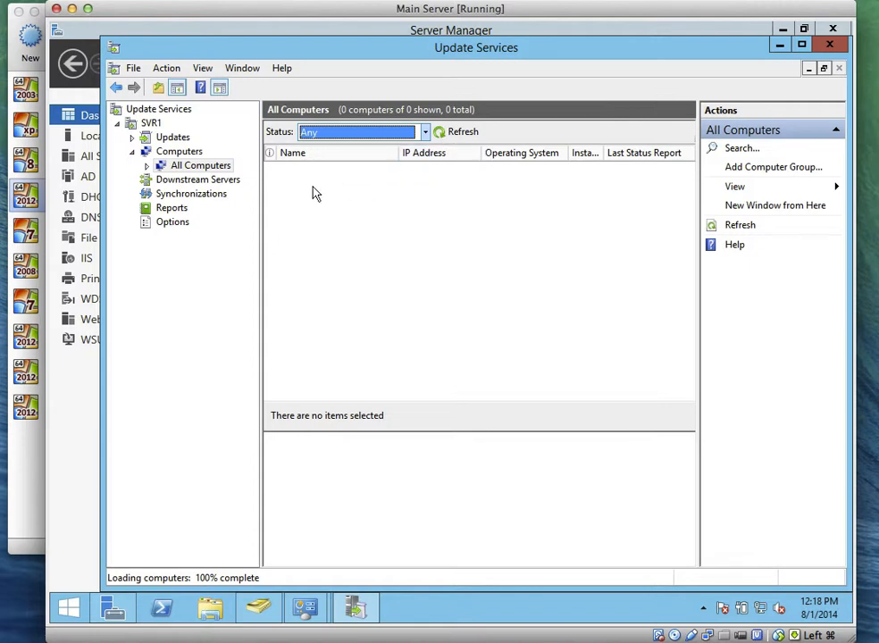
# Step: Check the computer group summary, expand All Computers, and view the Unassigned Computers and Research groups
pyautogui.click(178, 153)
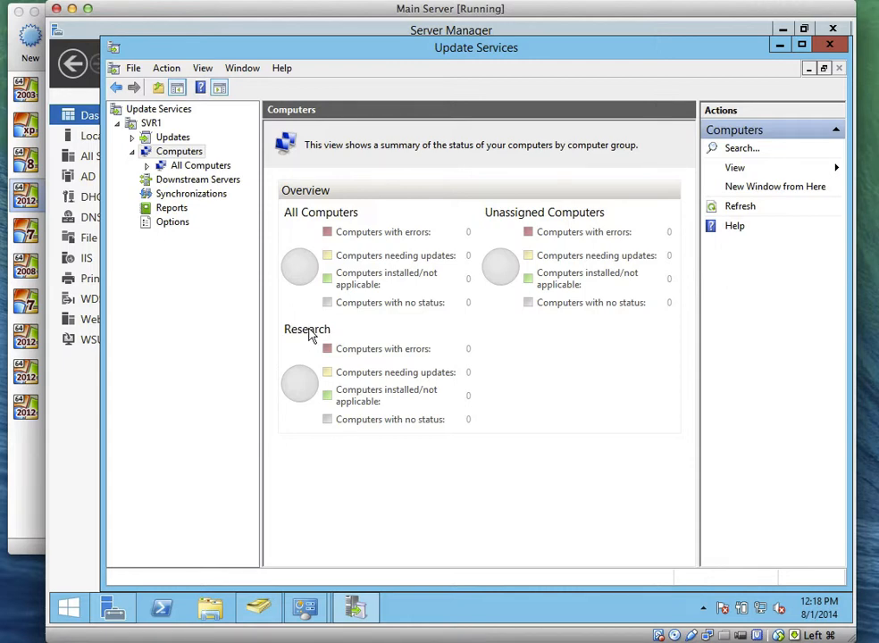
pyautogui.click(149, 166)
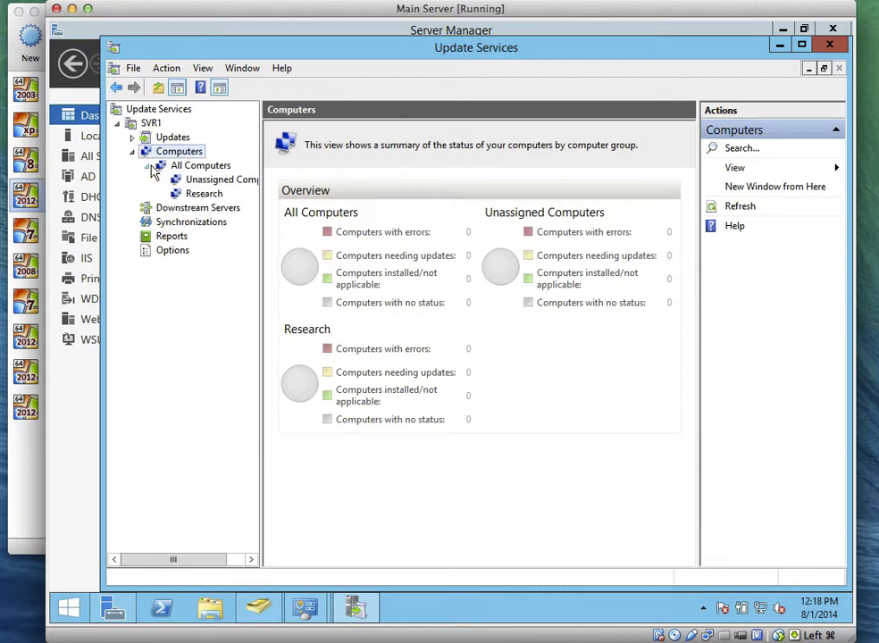
pyautogui.click(204, 179)
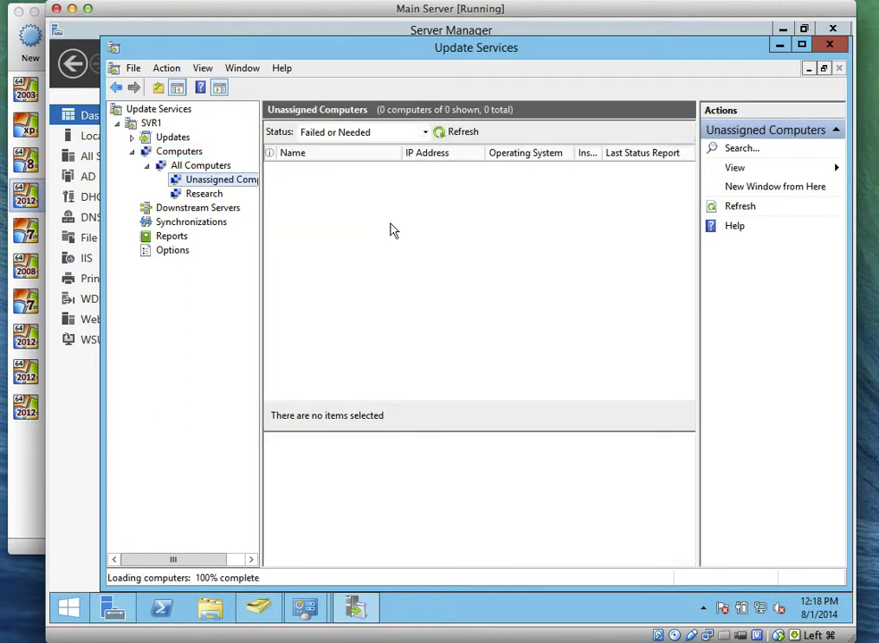
pyautogui.click(203, 194)
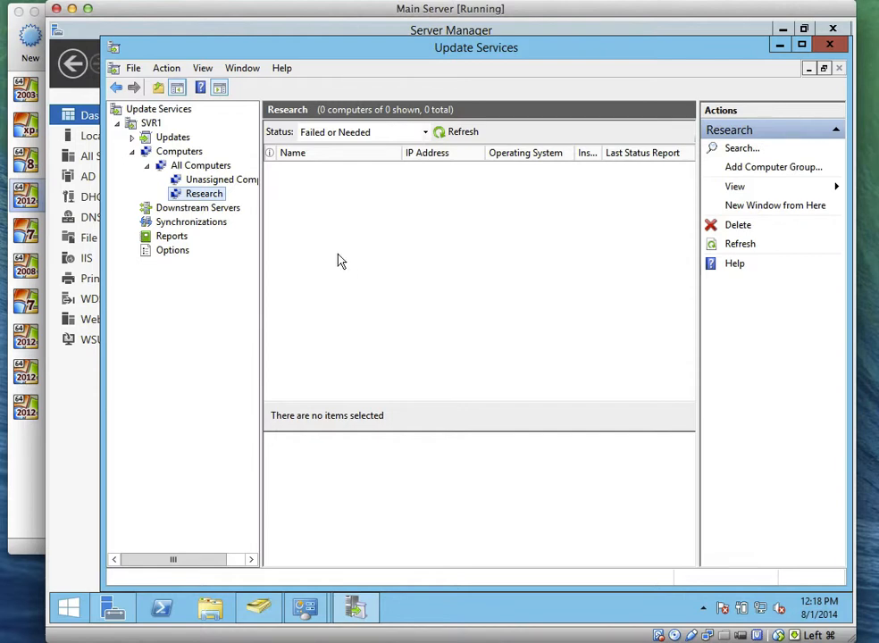
# Step: Close the Network and Sharing Center window and return to Update Services to check the synchronization status
pyautogui.click(779, 49)
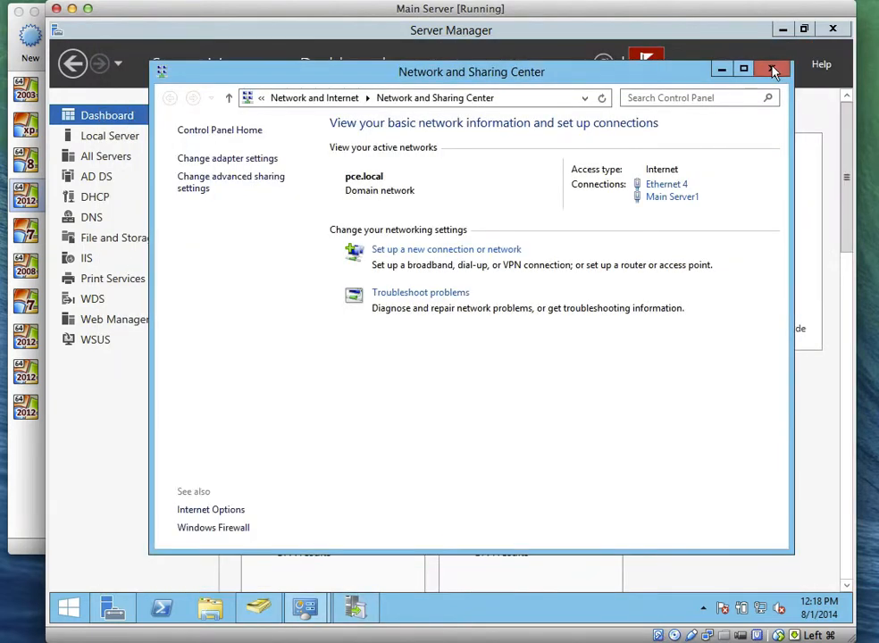
pyautogui.click(774, 69)
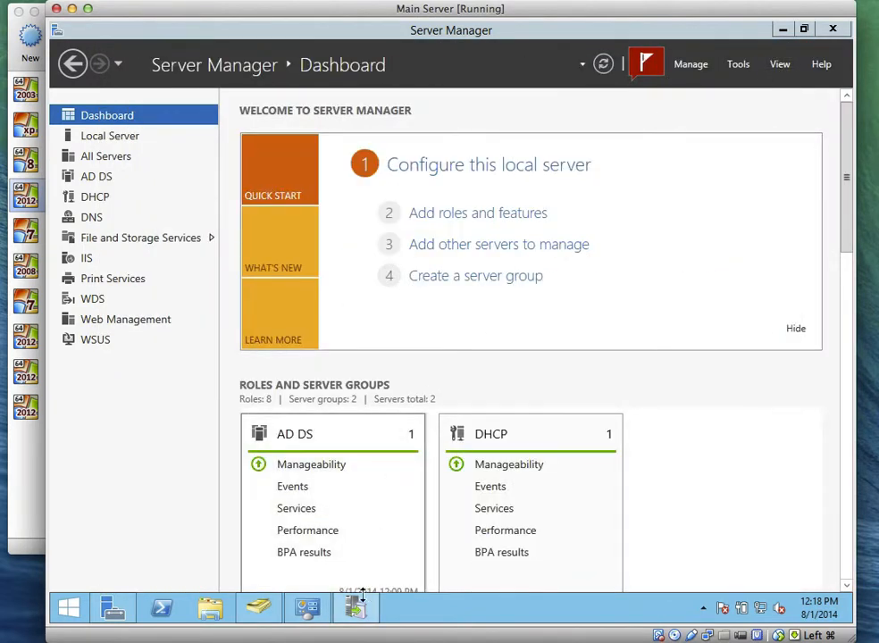
pyautogui.click(359, 604)
pyautogui.click(191, 221)
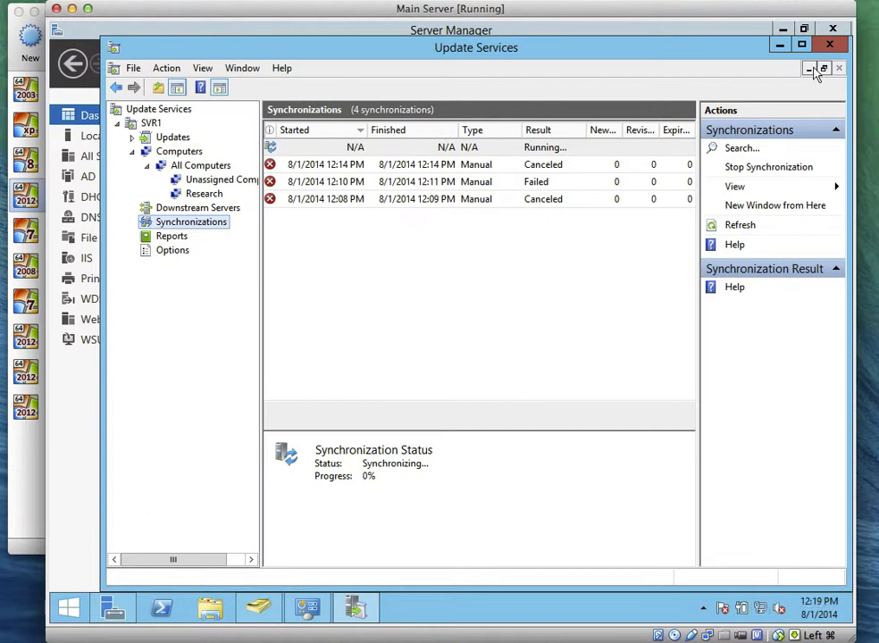
# Step: Minimize Update Services and open Group Policy Management from Server Manager
pyautogui.click(777, 43)
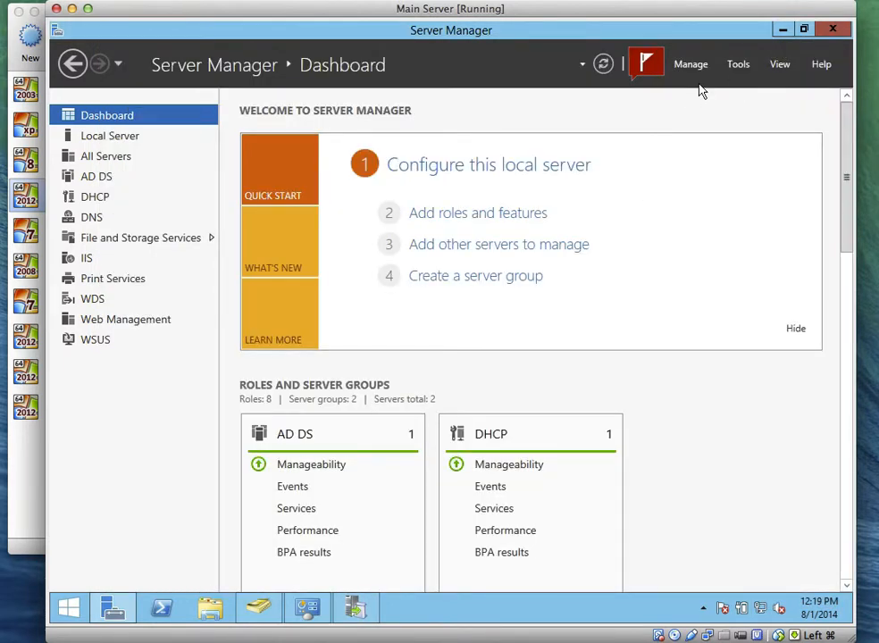
pyautogui.click(738, 64)
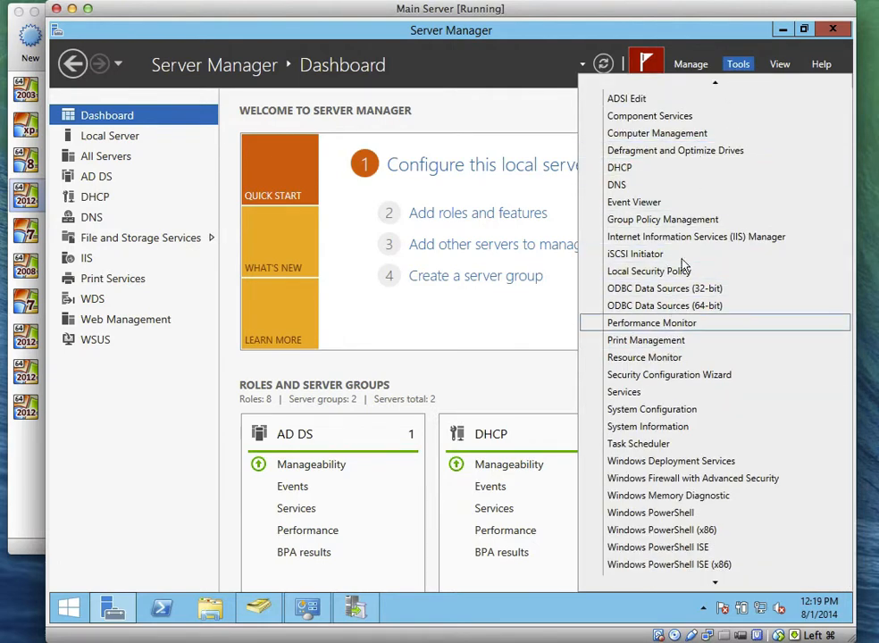
pyautogui.click(690, 221)
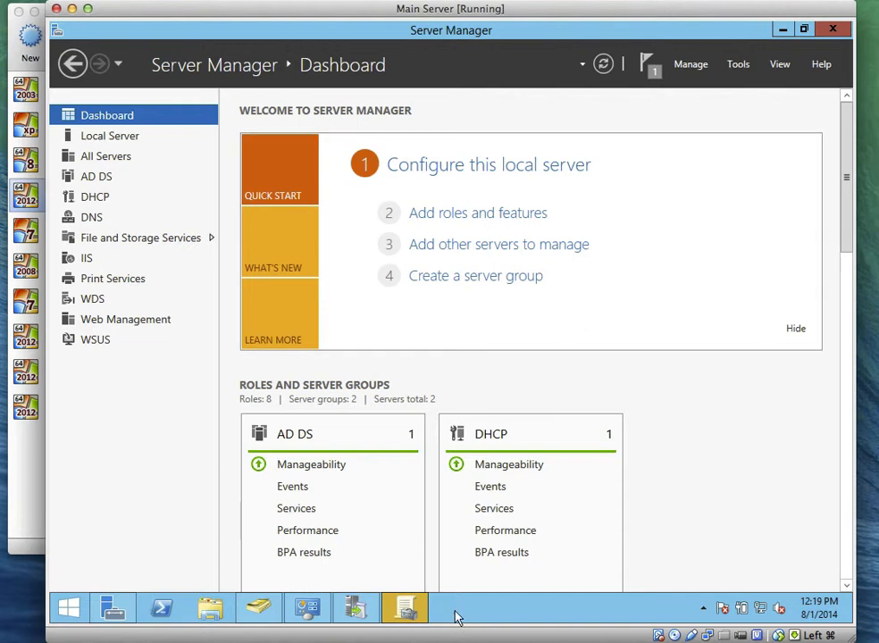
pyautogui.click(408, 618)
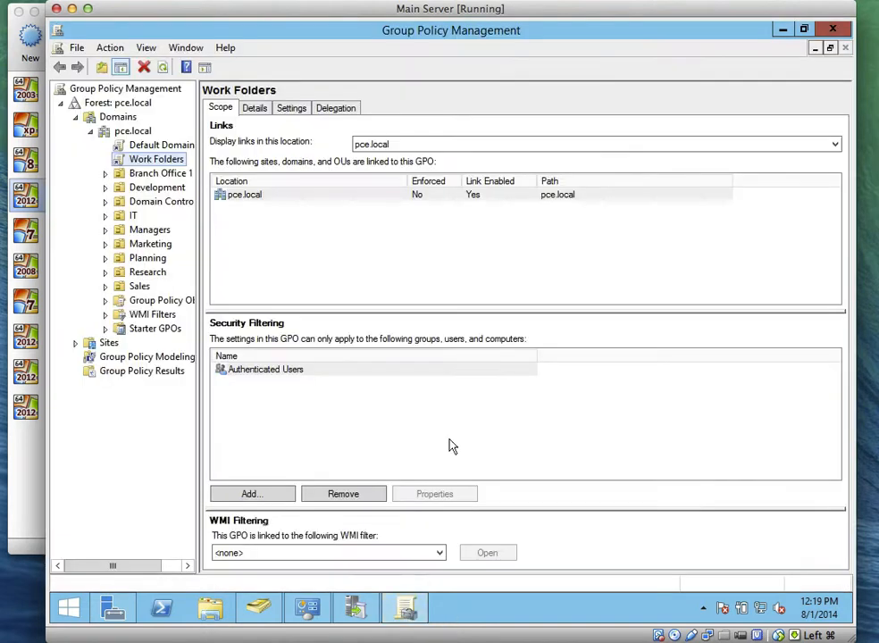
# Step: Examine the Default Domain Policy's scope and the pce.local domain's status and available actions
pyautogui.click(137, 147)
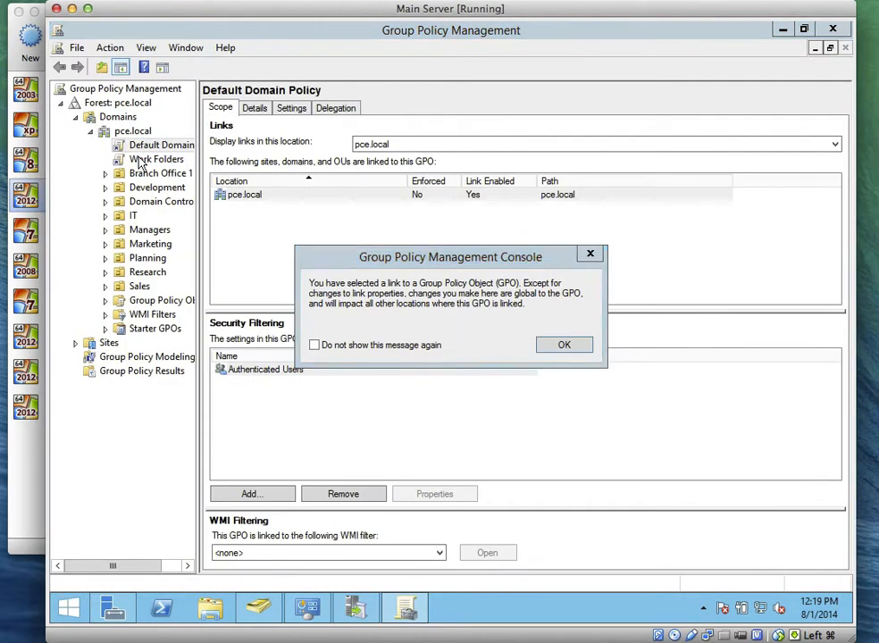
pyautogui.click(564, 345)
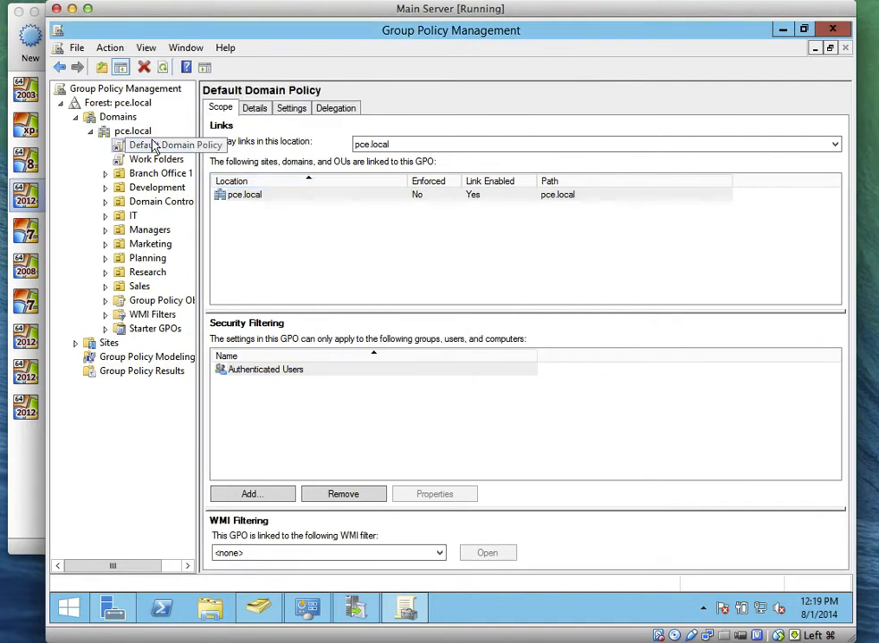
pyautogui.click(139, 131)
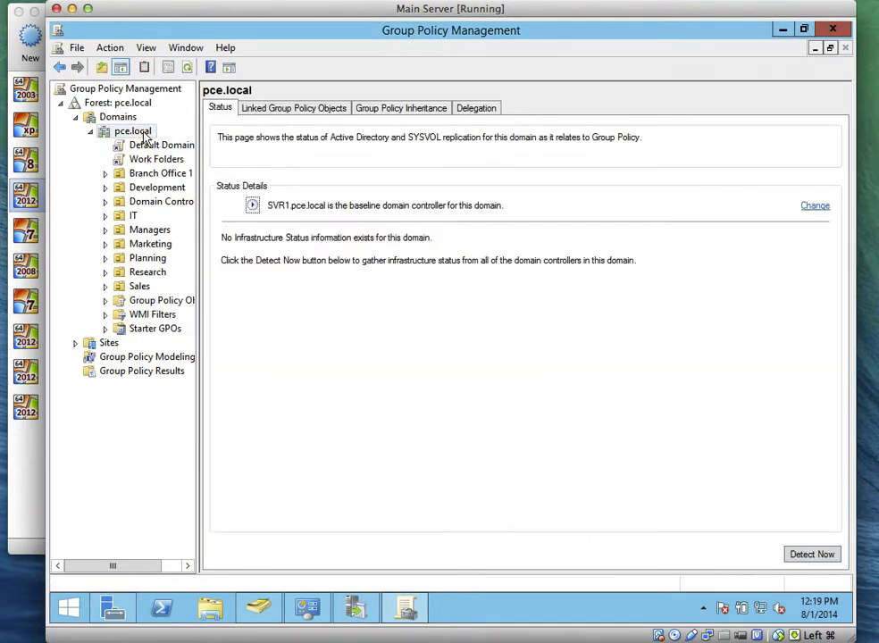
pyautogui.rightClick(146, 134)
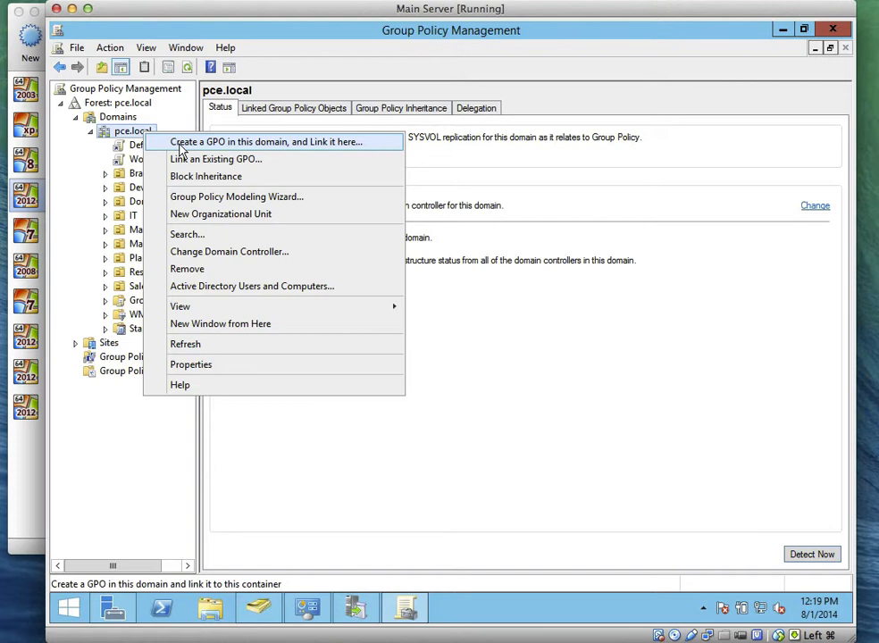
pyautogui.click(95, 297)
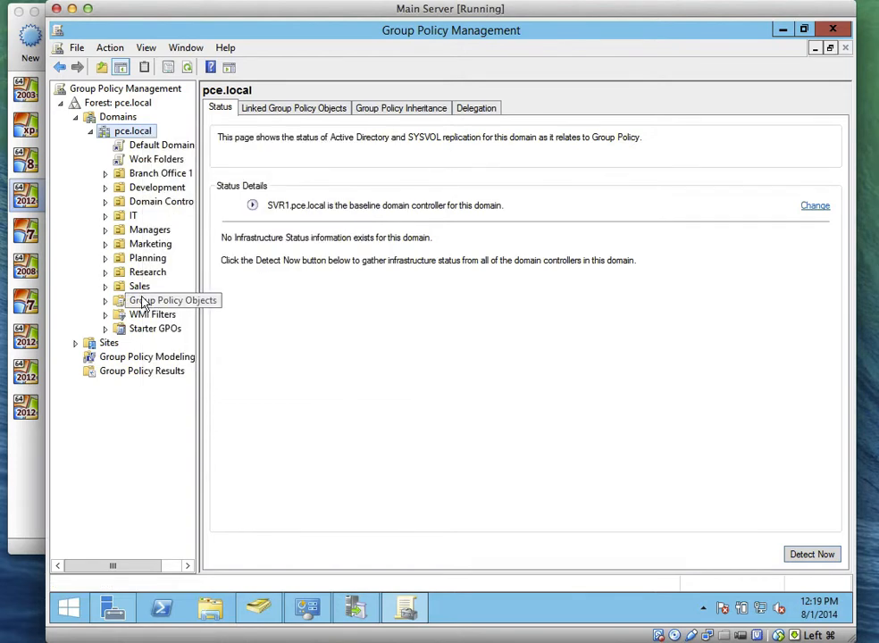
# Step: Create a group policy object named WSUS Research in pce.local's Group Policy Objects, without a source starter GPO
pyautogui.click(144, 302)
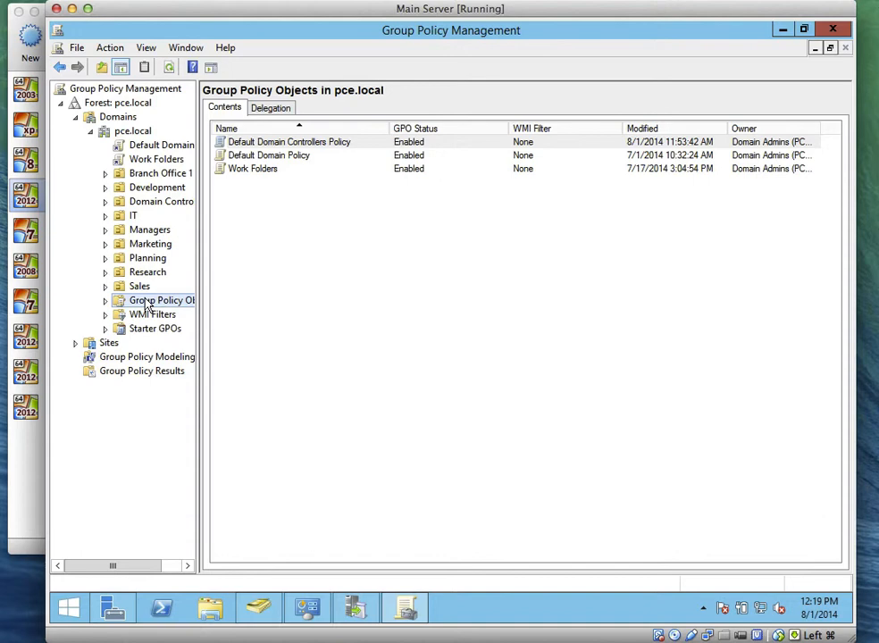
pyautogui.rightClick(145, 306)
pyautogui.click(194, 308)
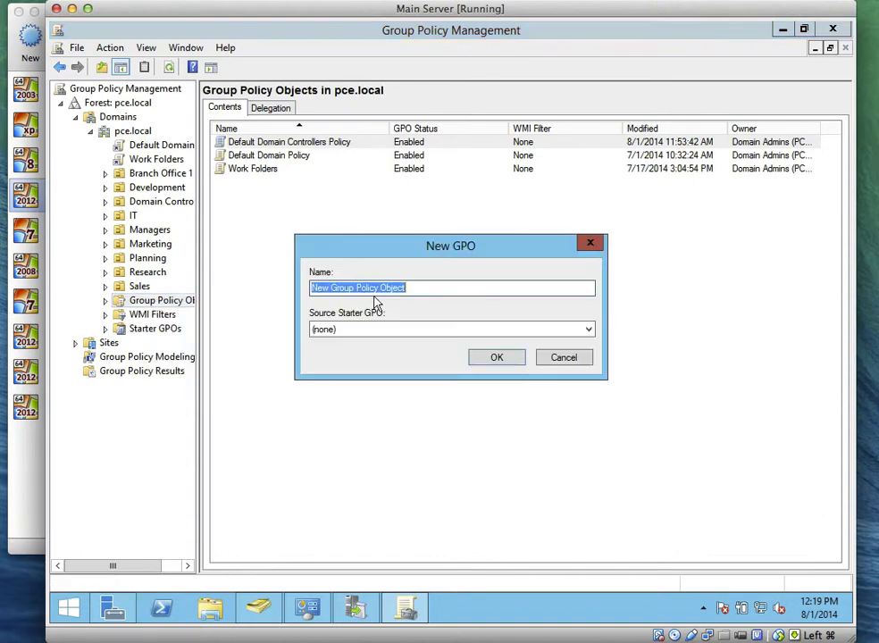
pyautogui.write('WSUS Research')
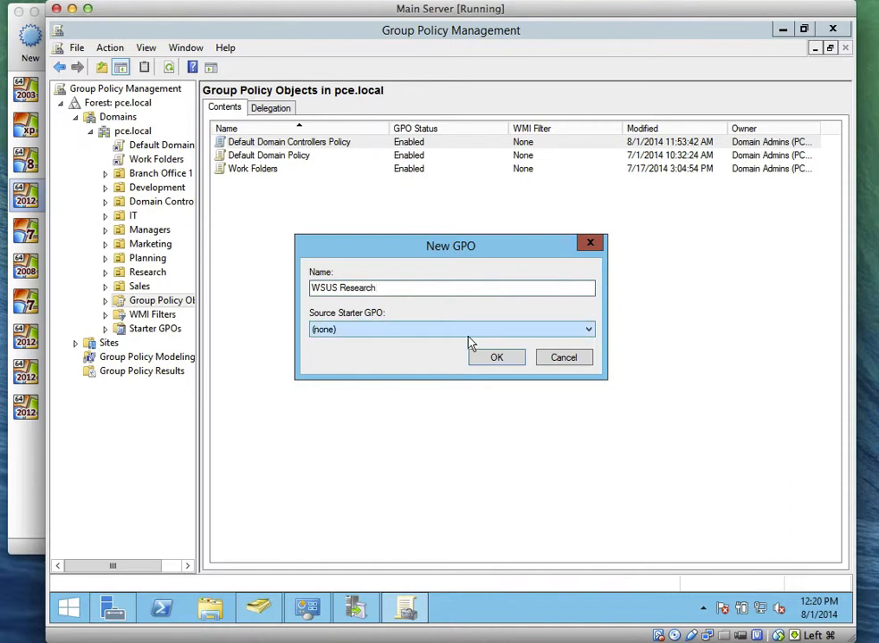
pyautogui.click(498, 359)
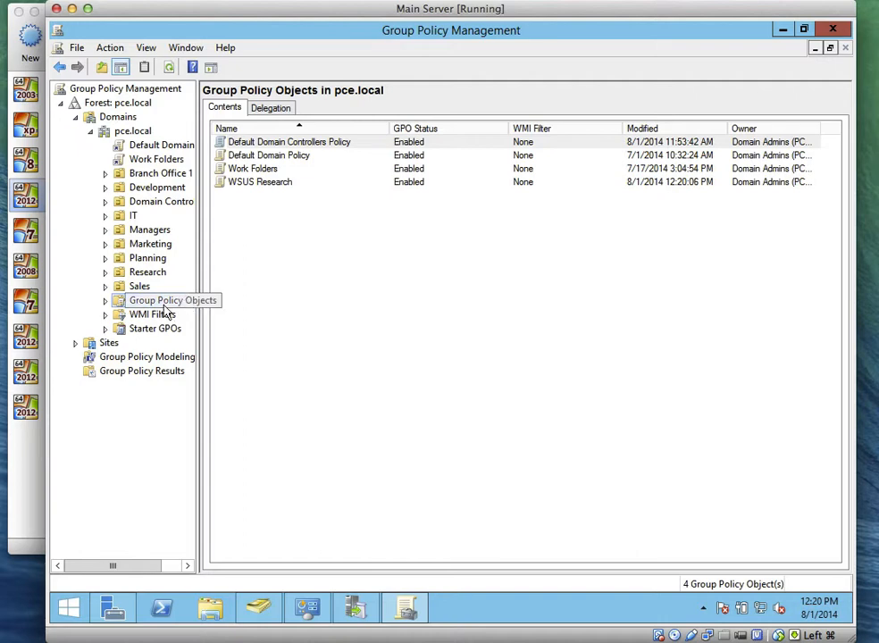
# Step: Link the existing WSUS Research group policy object to the Research organizational unit in pce.local
pyautogui.click(145, 274)
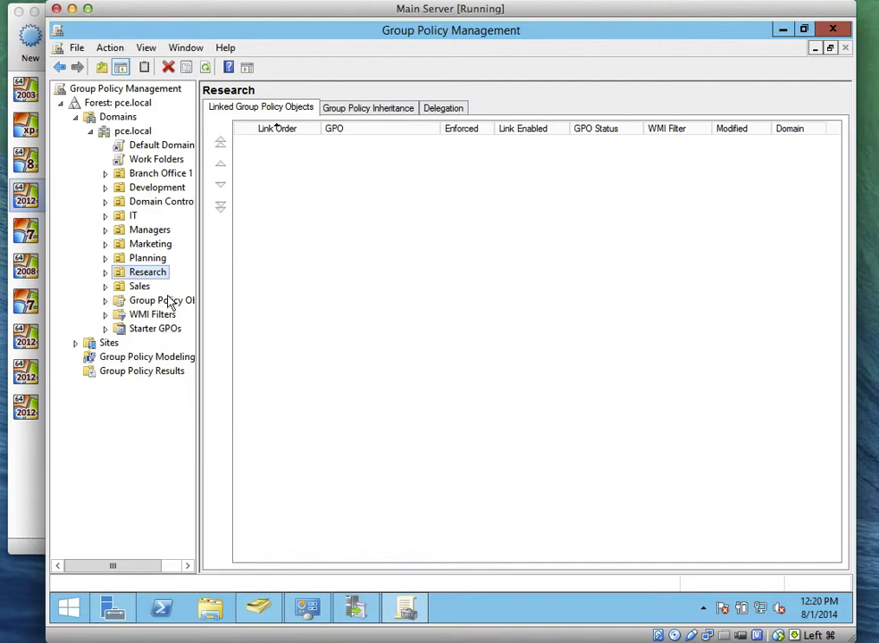
pyautogui.click(147, 276)
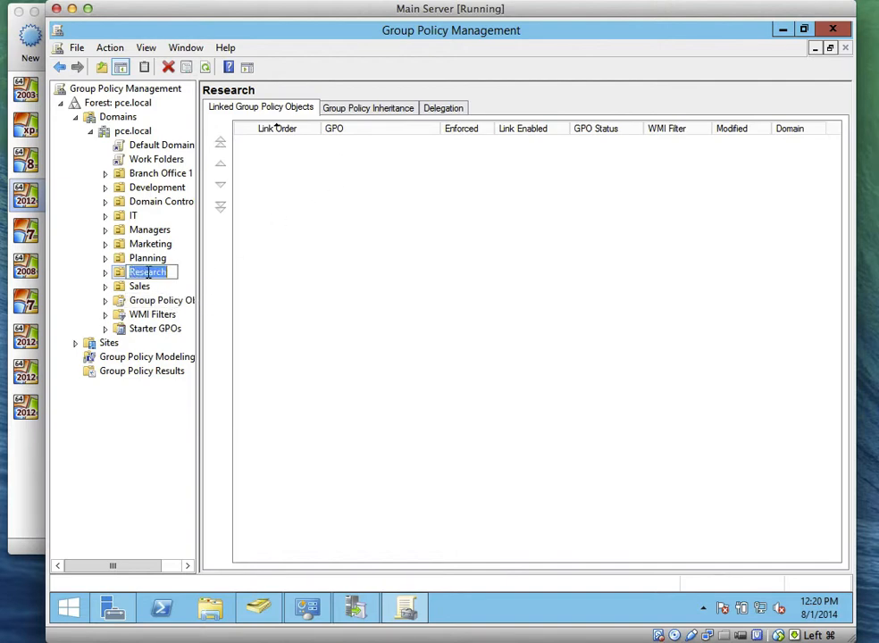
pyautogui.rightClick(147, 279)
pyautogui.click(134, 276)
pyautogui.press('Escape')
pyautogui.rightClick(118, 276)
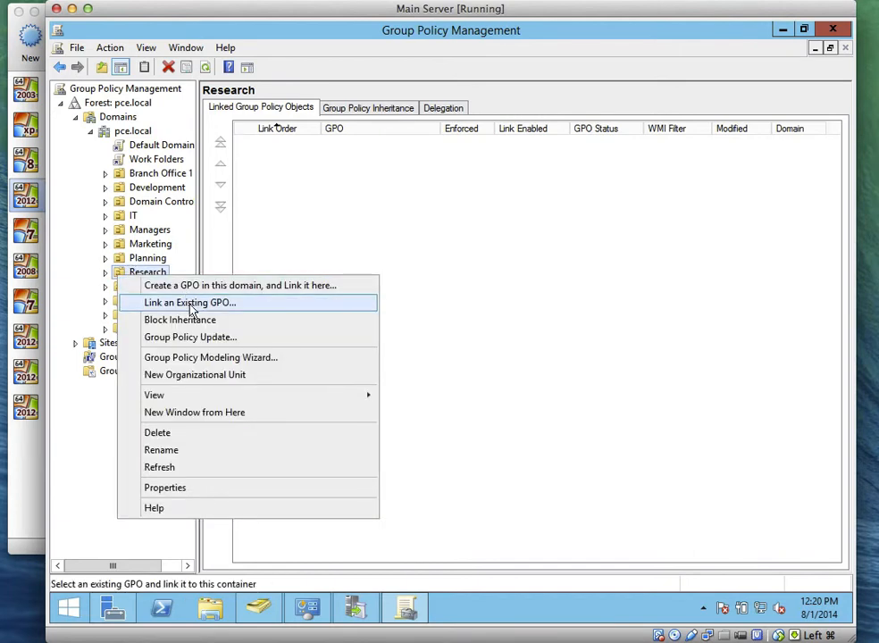
pyautogui.click(191, 303)
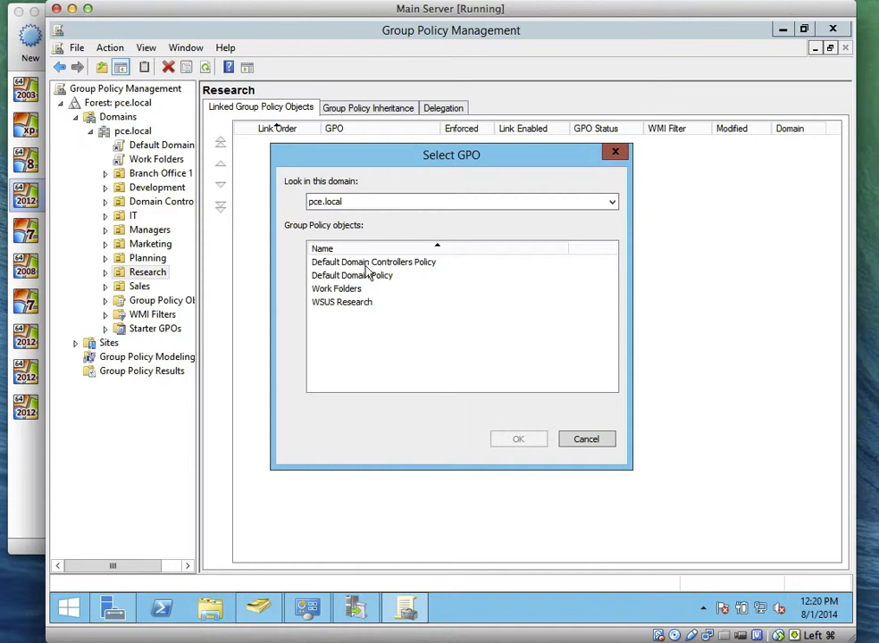
pyautogui.click(342, 306)
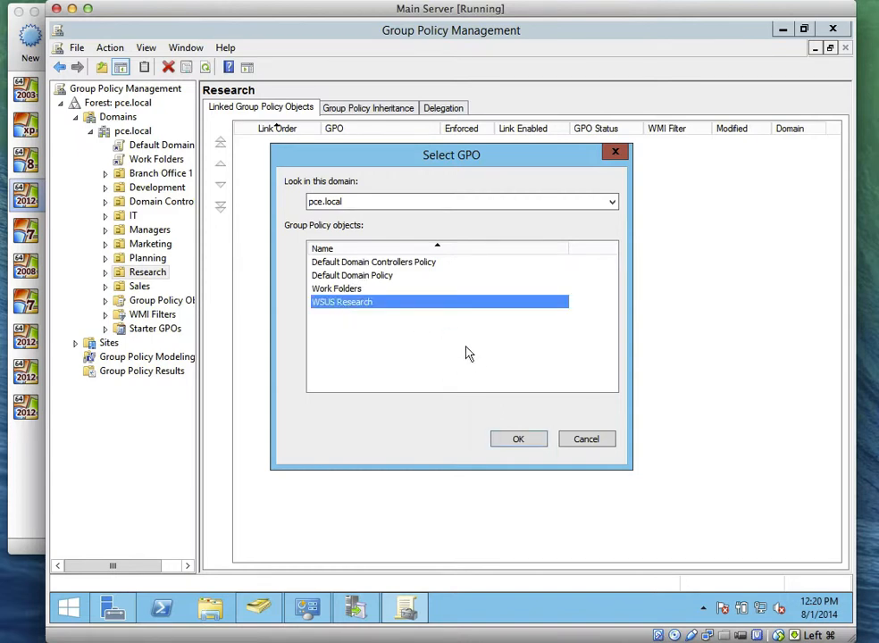
pyautogui.click(521, 441)
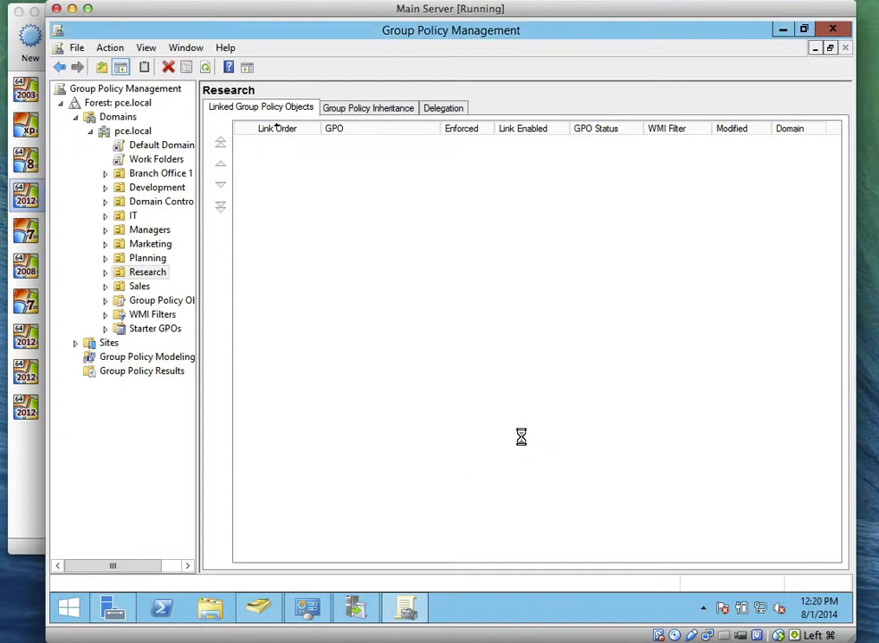
# Step: Open the WSUS Research policy linked under the Research organizational unit for editing
pyautogui.click(104, 272)
pyautogui.click(139, 286)
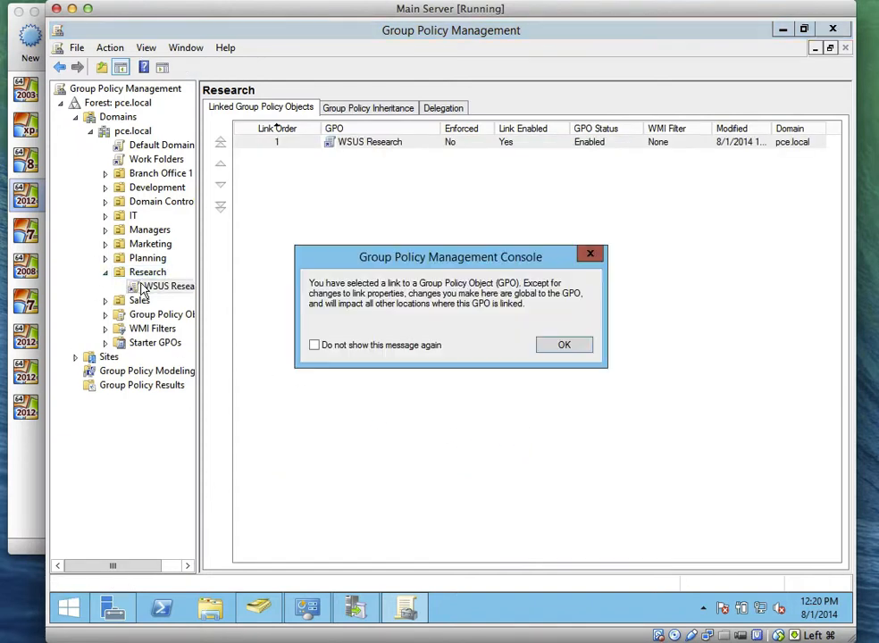
pyautogui.click(558, 346)
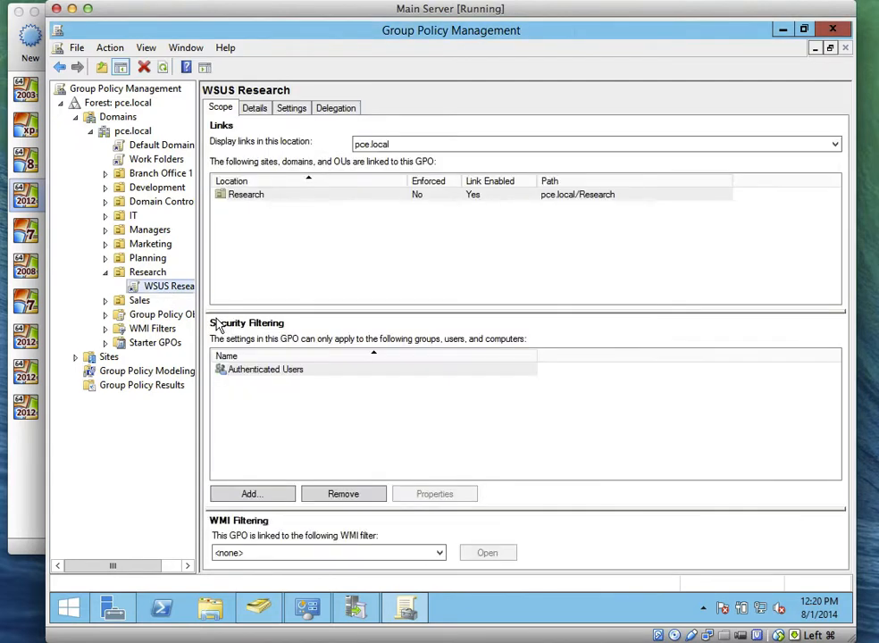
pyautogui.click(158, 288)
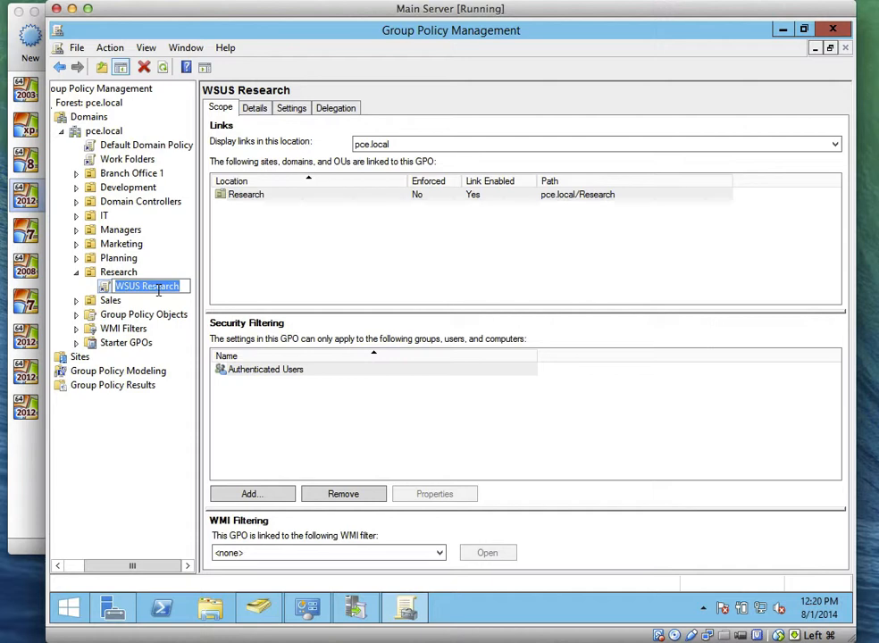
pyautogui.rightClick(158, 290)
pyautogui.click(125, 287)
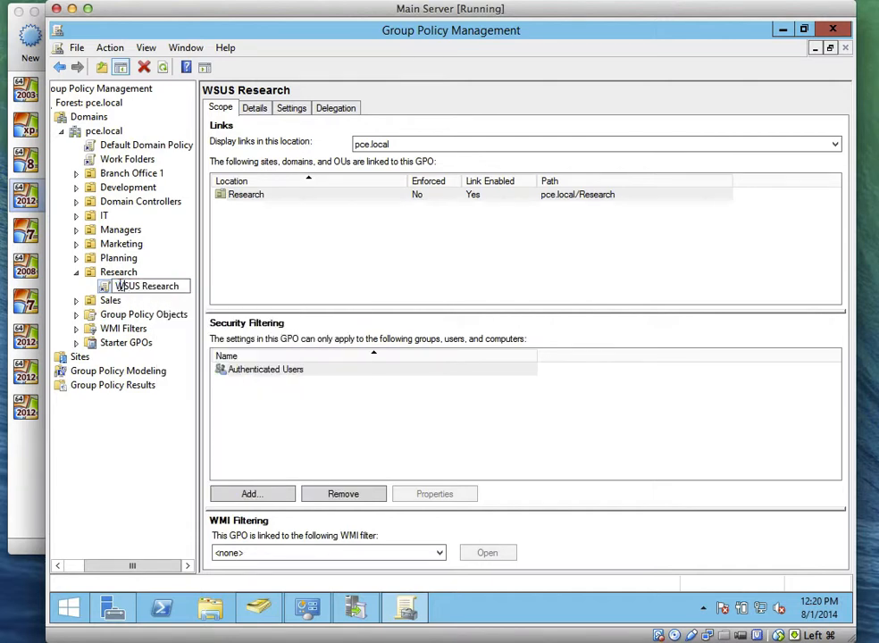
pyautogui.click(105, 288)
pyautogui.rightClick(128, 288)
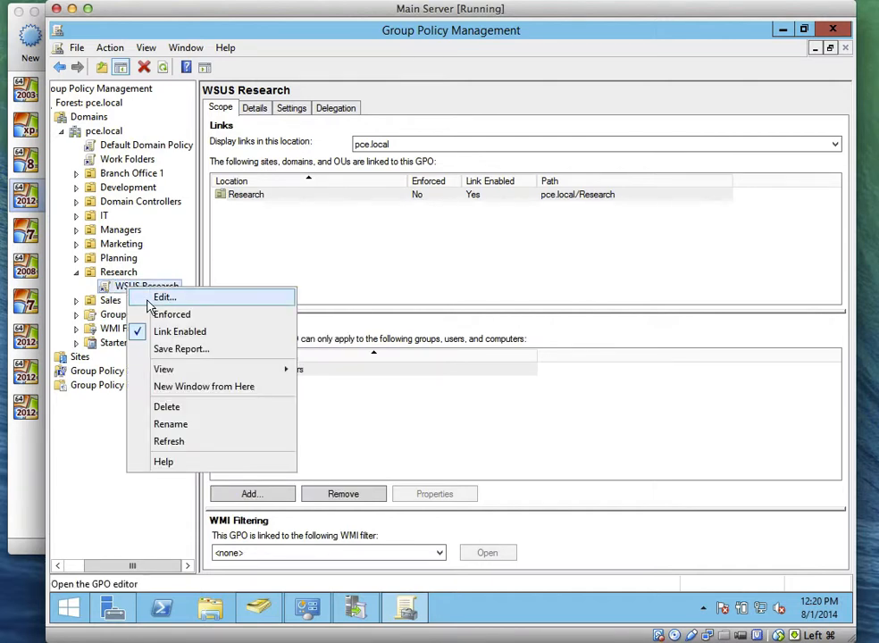
pyautogui.click(152, 301)
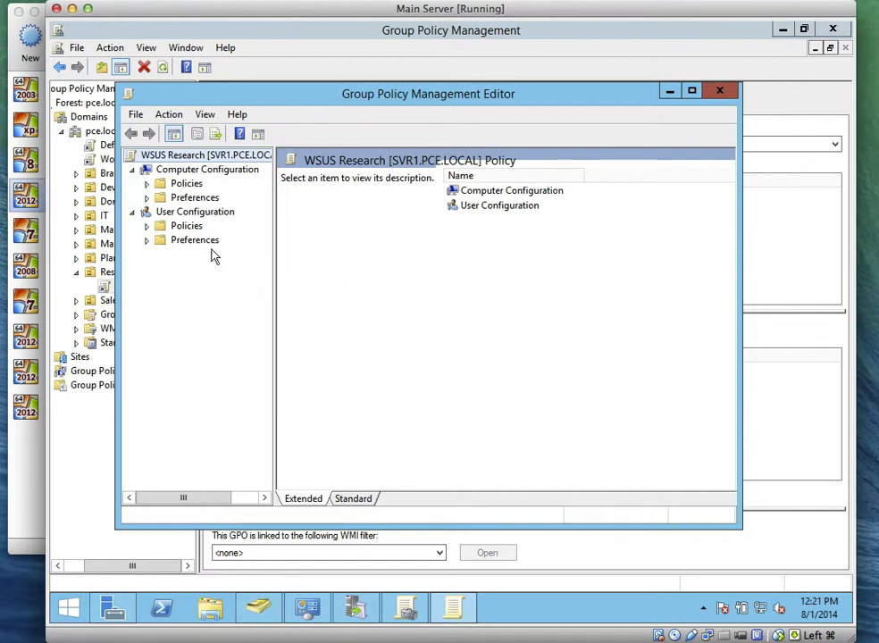
# Step: Check the synchronization progress in Update Services and return to the Group Policy Management Editor
pyautogui.click(359, 613)
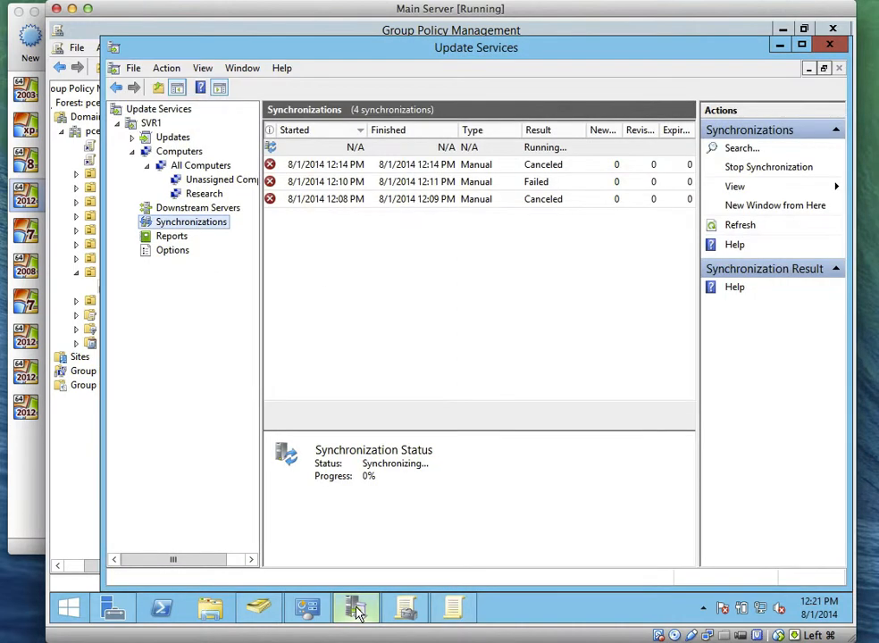
pyautogui.click(359, 614)
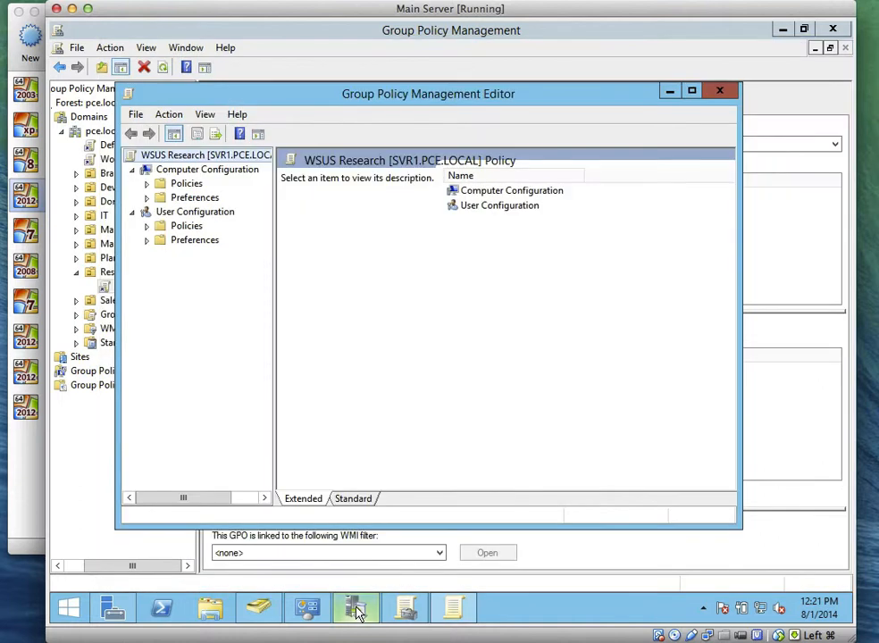
# Step: Show the Windows Update settings within Windows Components of Computer Configuration's Administrative Templates, using the standard view
pyautogui.click(148, 197)
pyautogui.click(148, 197)
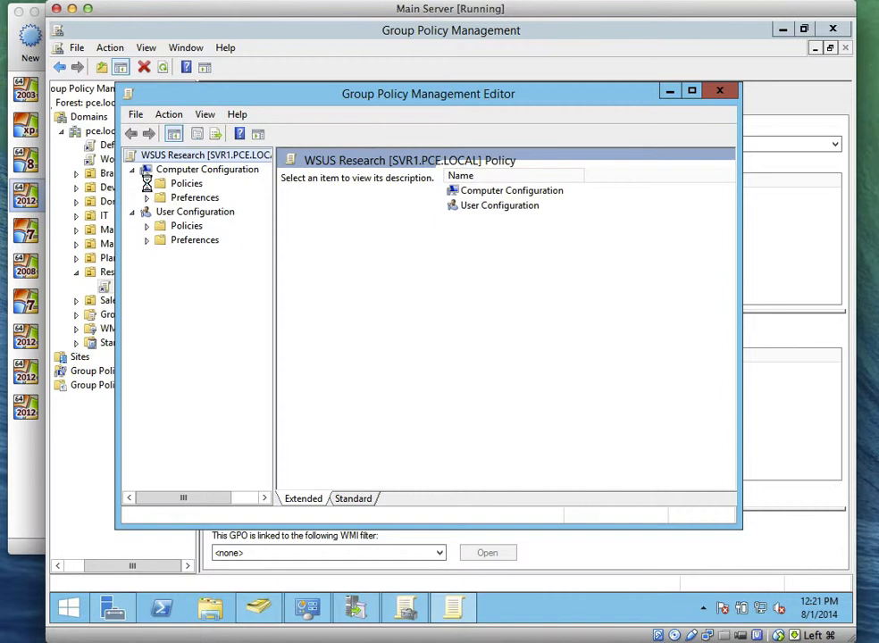
pyautogui.click(148, 183)
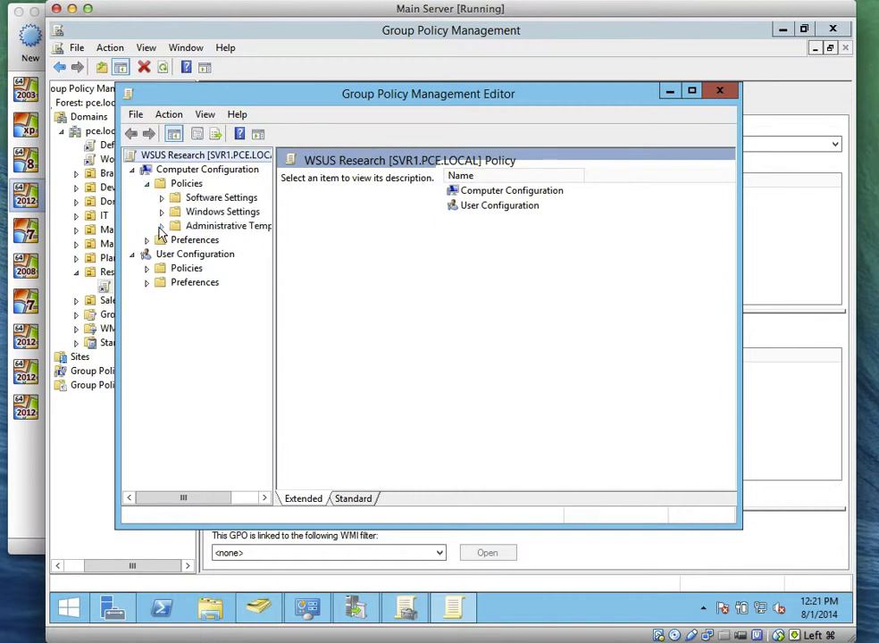
pyautogui.click(162, 226)
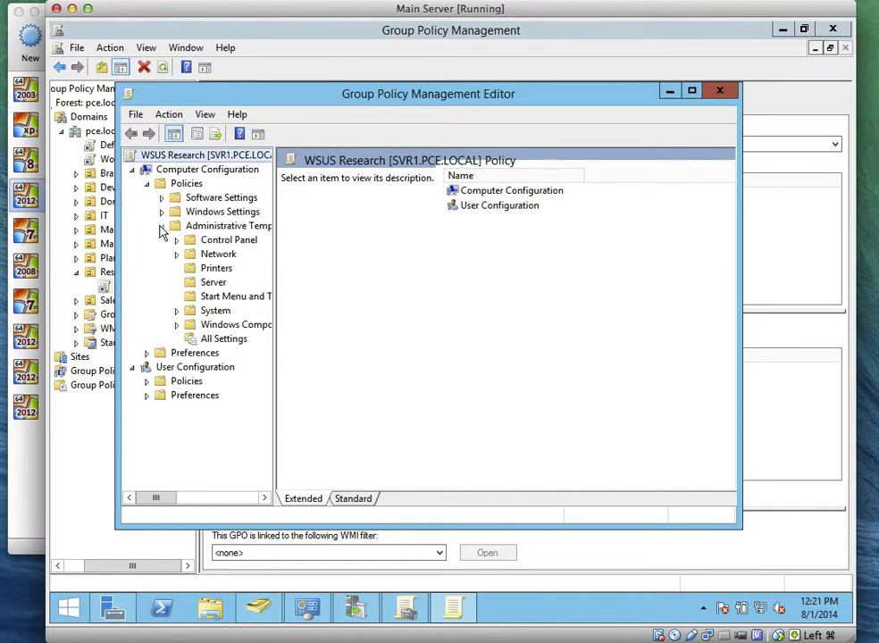
pyautogui.moveTo(273, 305); pyautogui.dragTo(311, 305)
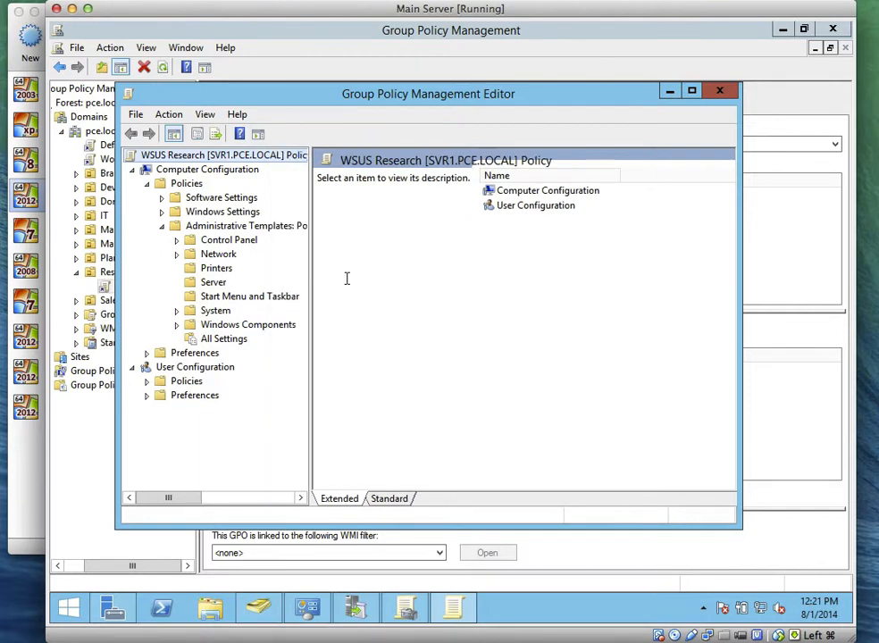
pyautogui.click(180, 327)
pyautogui.scroll(-2, 305, 322)
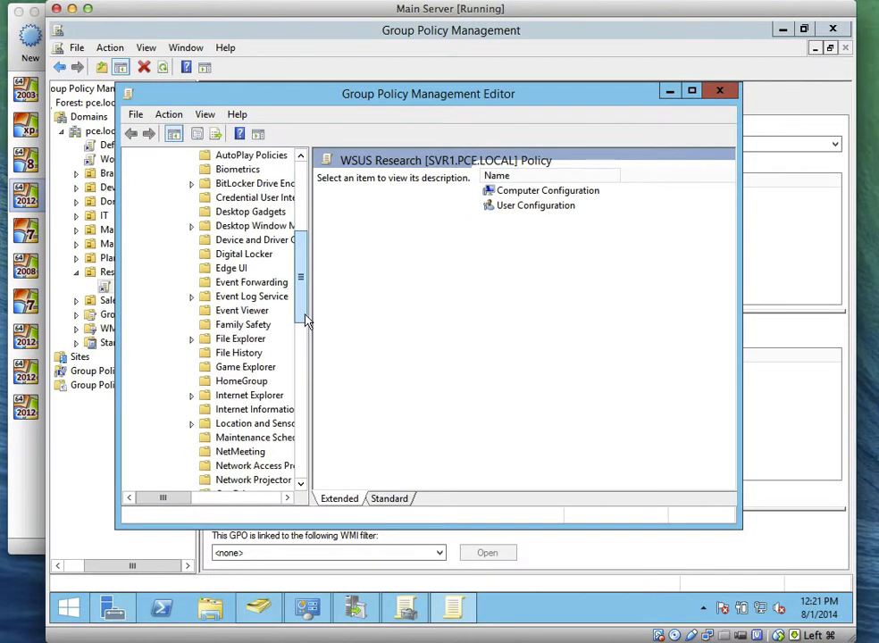
pyautogui.moveTo(304, 322); pyautogui.dragTo(323, 454)
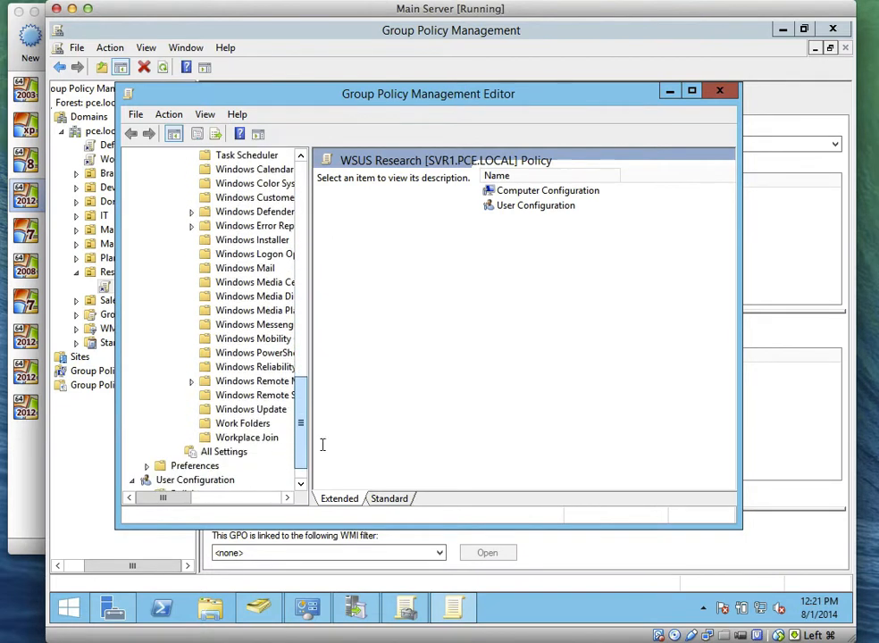
pyautogui.click(276, 412)
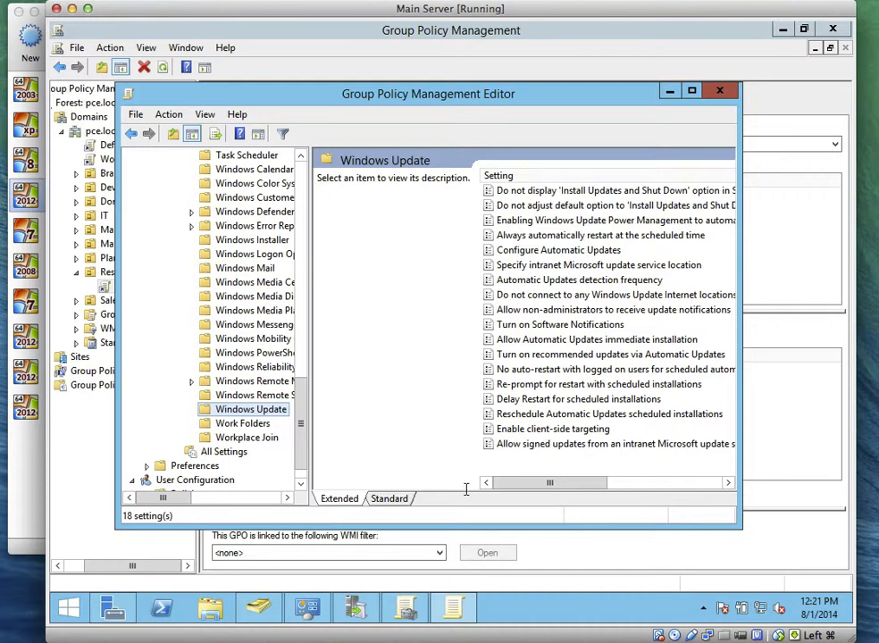
pyautogui.click(388, 500)
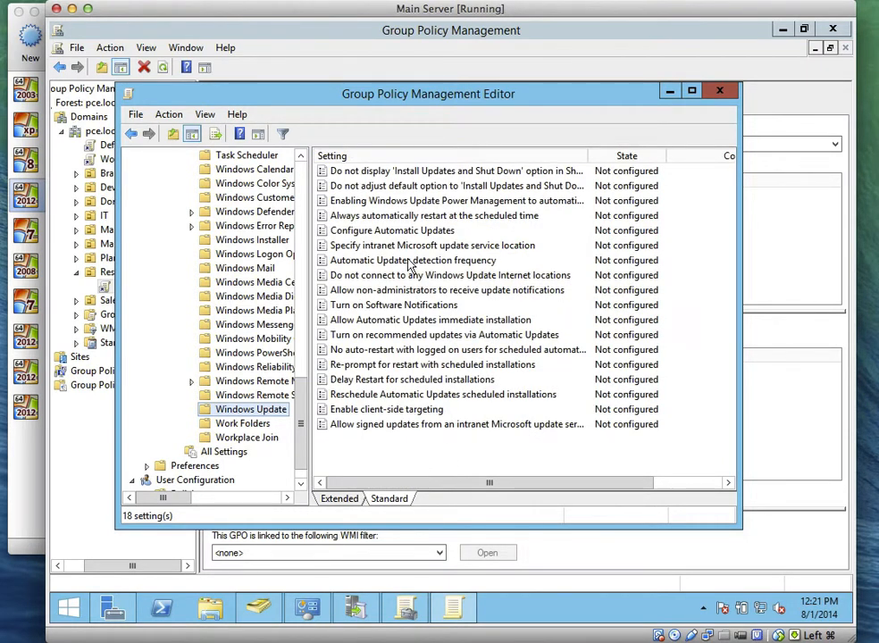
pyautogui.click(410, 261)
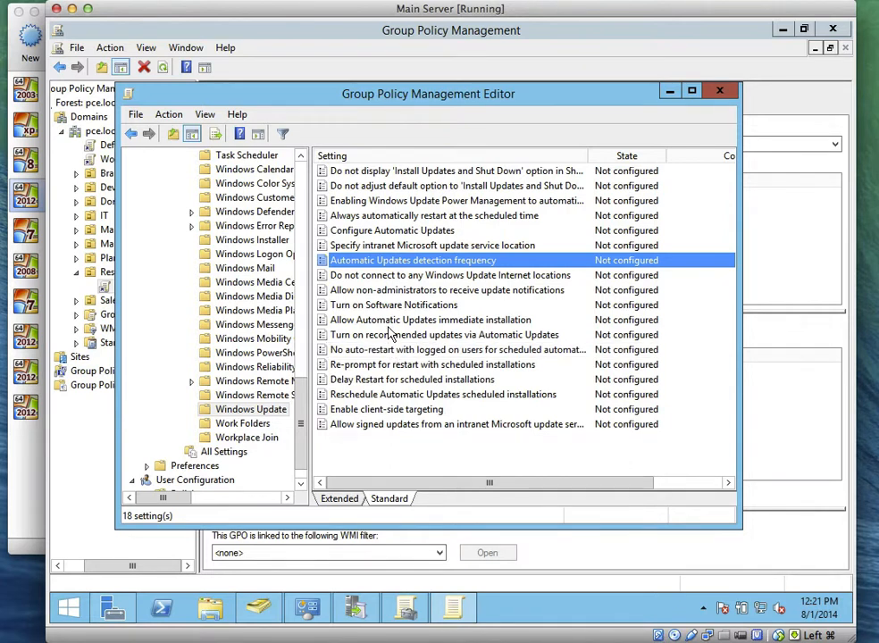
# Step: Enable Configure Automatic Updates with the option 4 - Auto download and schedule the install, and apply the setting
pyautogui.click(393, 230)
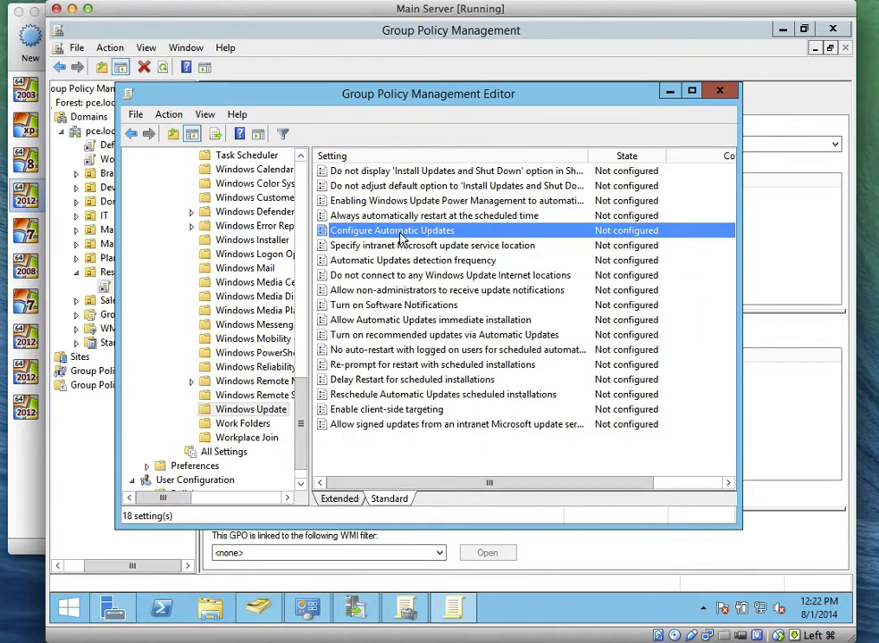
pyautogui.doubleClick(399, 234)
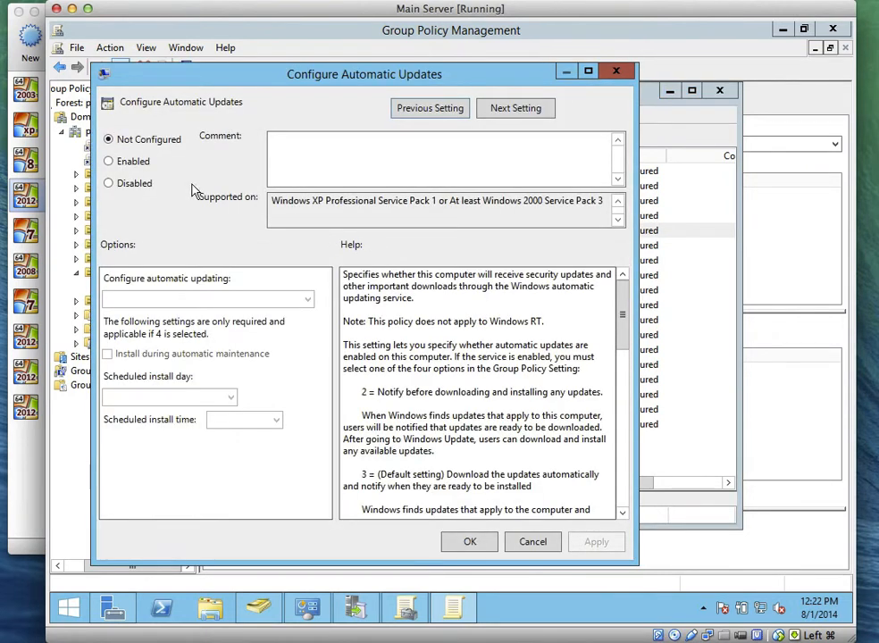
pyautogui.click(130, 167)
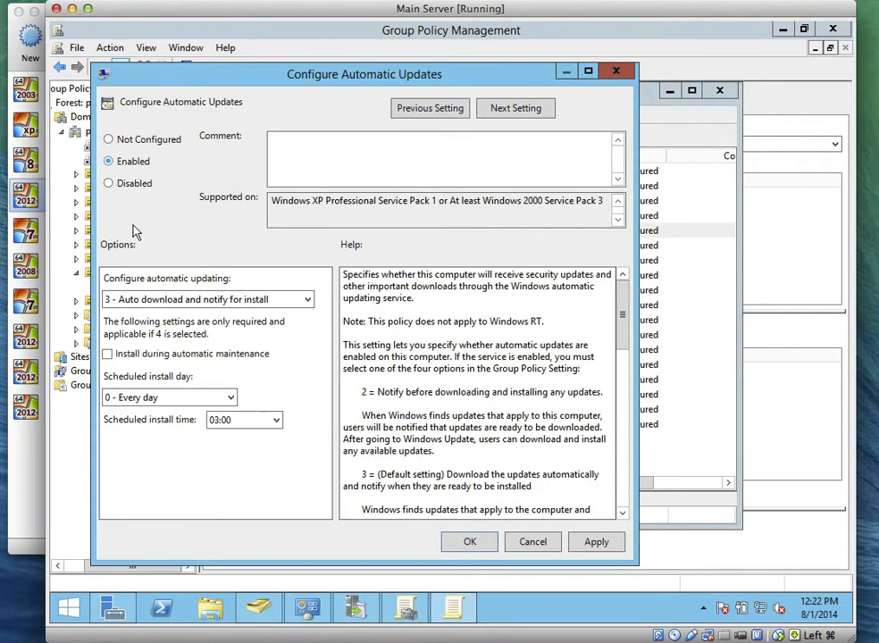
pyautogui.click(150, 302)
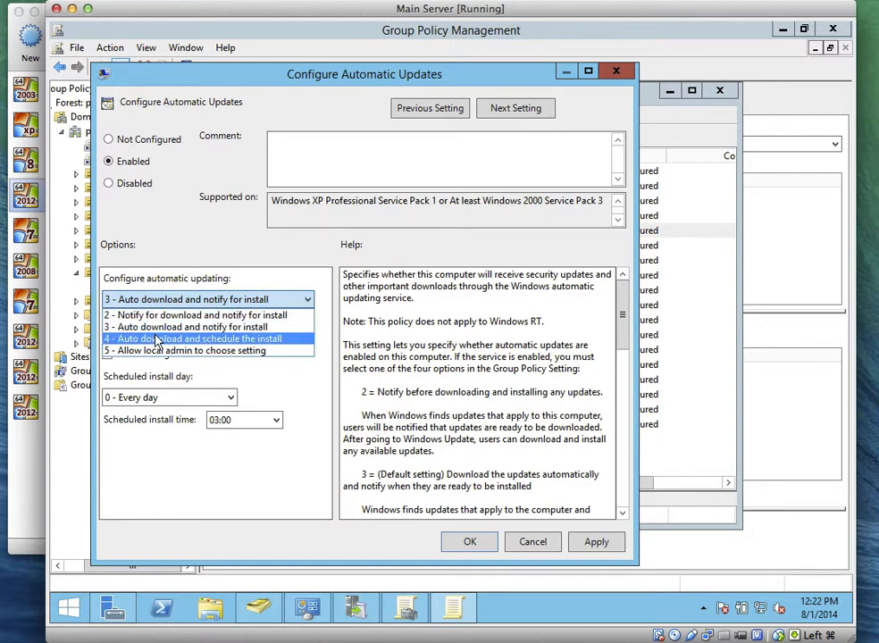
pyautogui.click(158, 339)
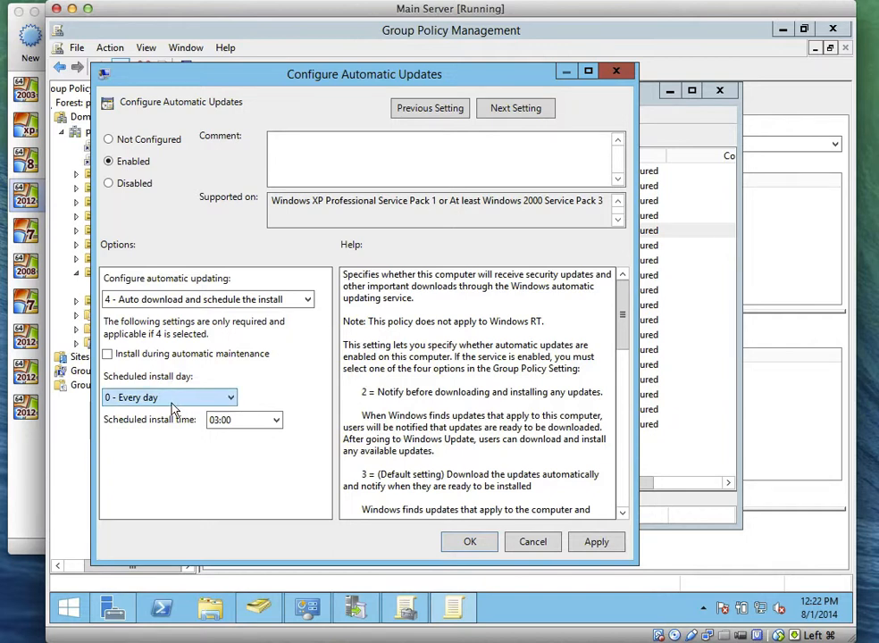
pyautogui.click(205, 302)
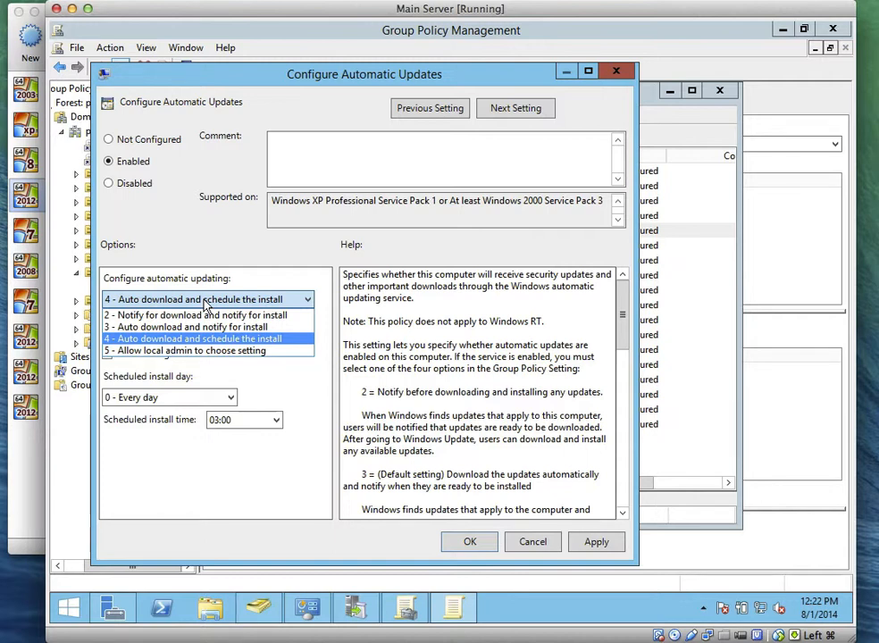
pyautogui.click(205, 305)
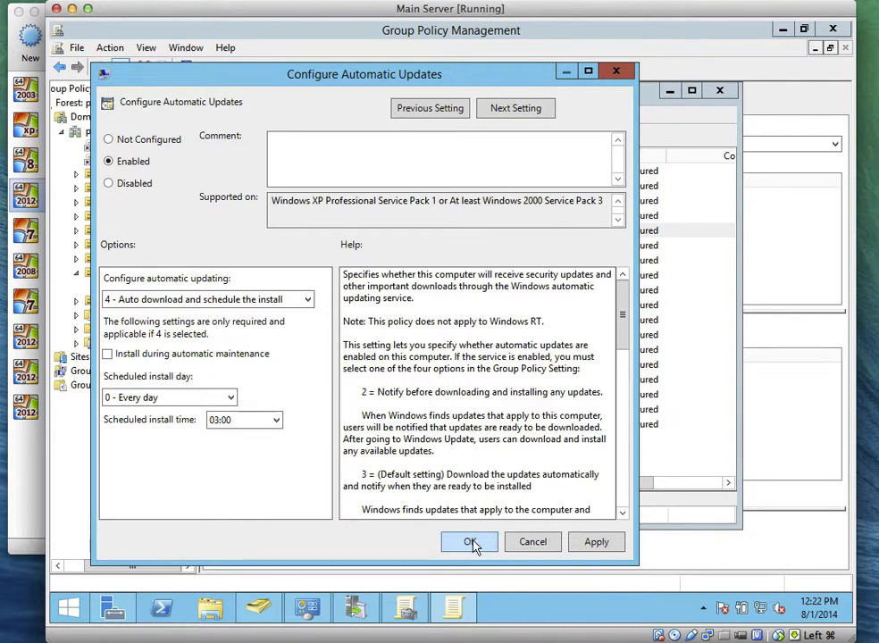
pyautogui.click(597, 543)
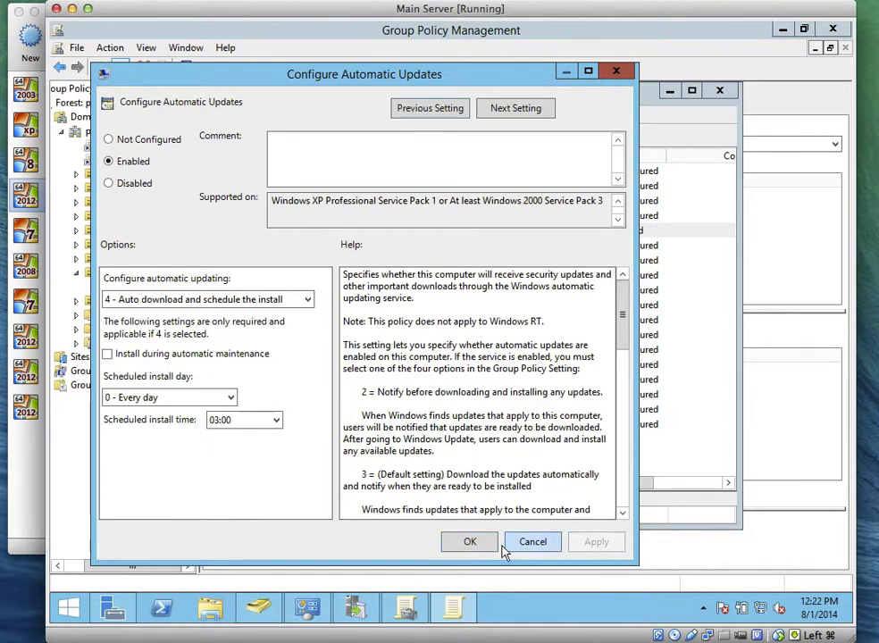
pyautogui.click(470, 543)
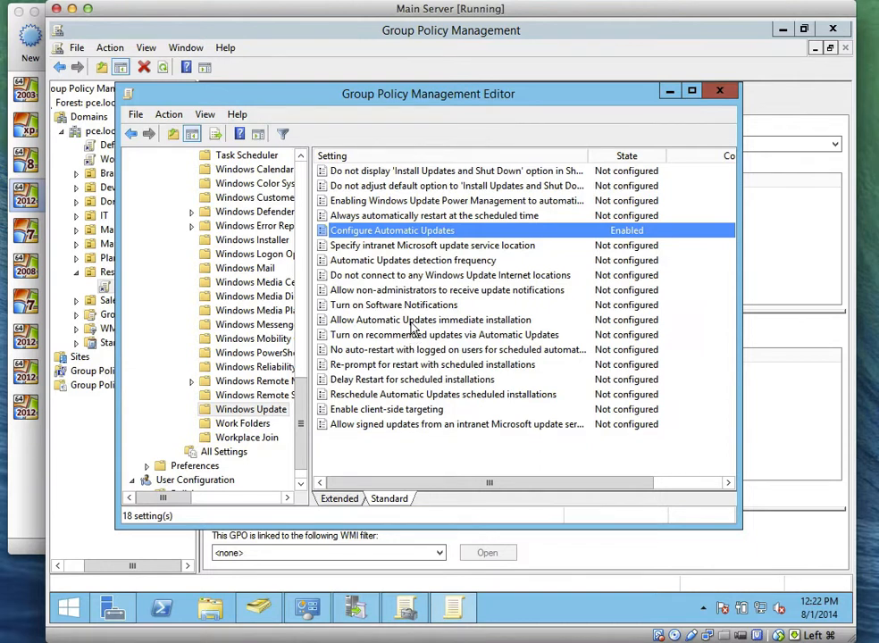
pyautogui.click(433, 250)
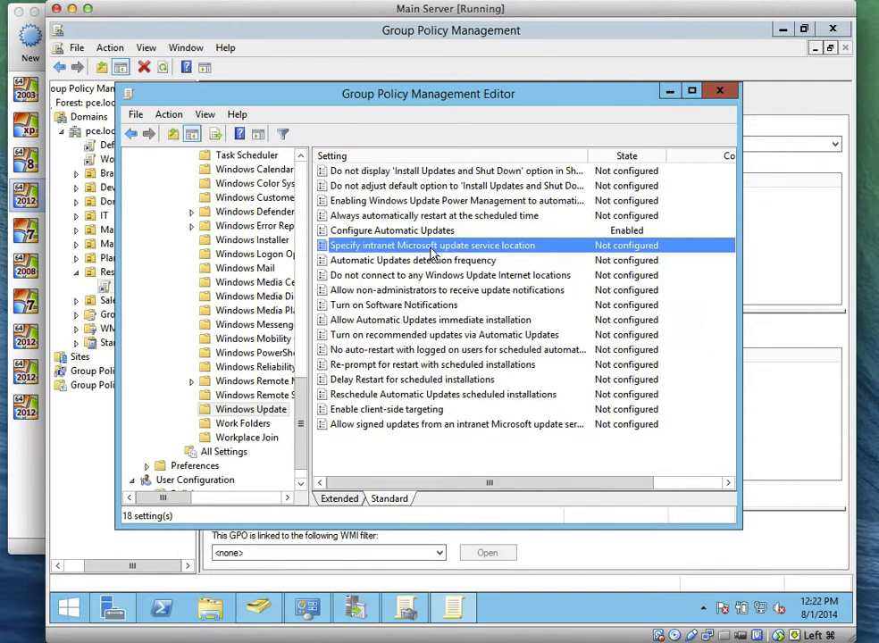
pyautogui.doubleClick(431, 252)
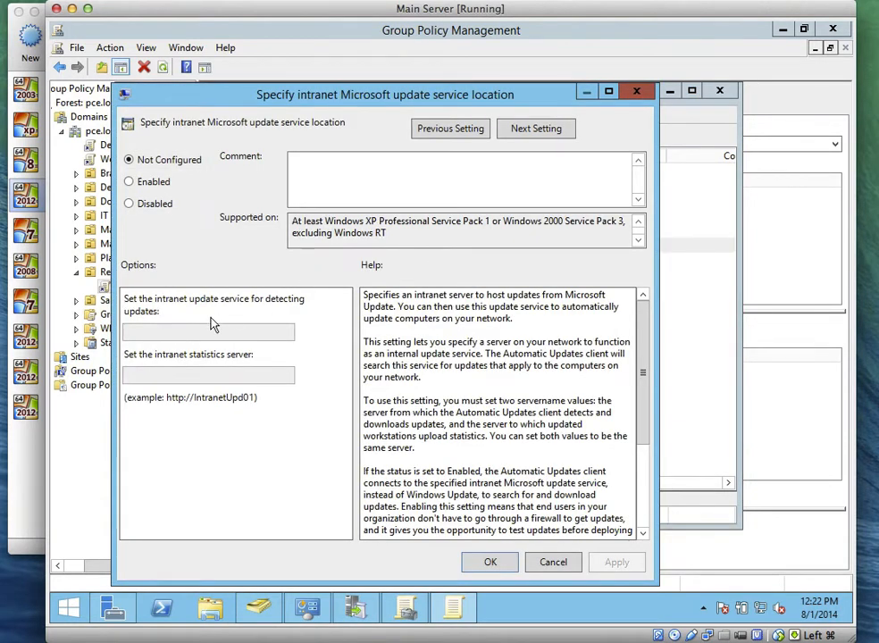
pyautogui.click(146, 184)
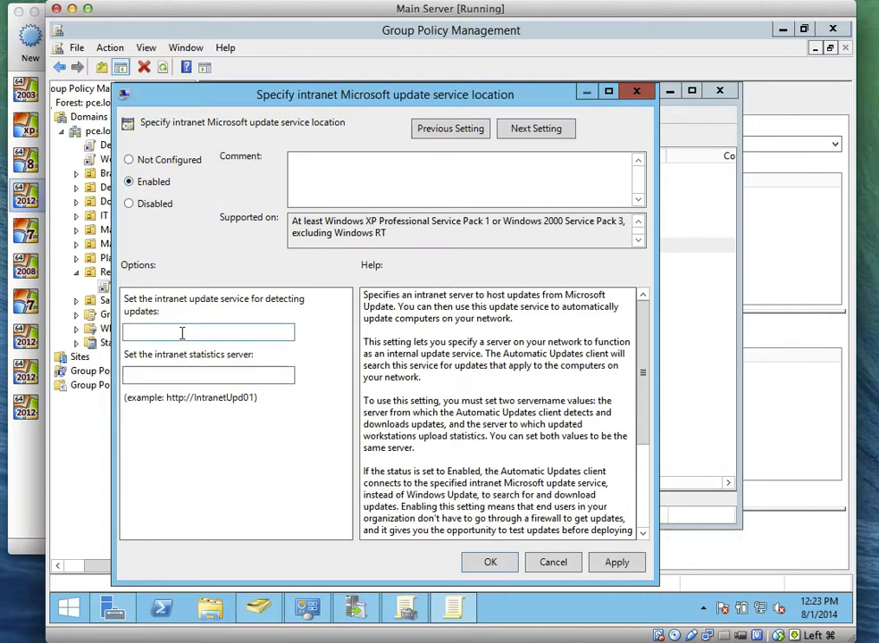
pyautogui.click(181, 332)
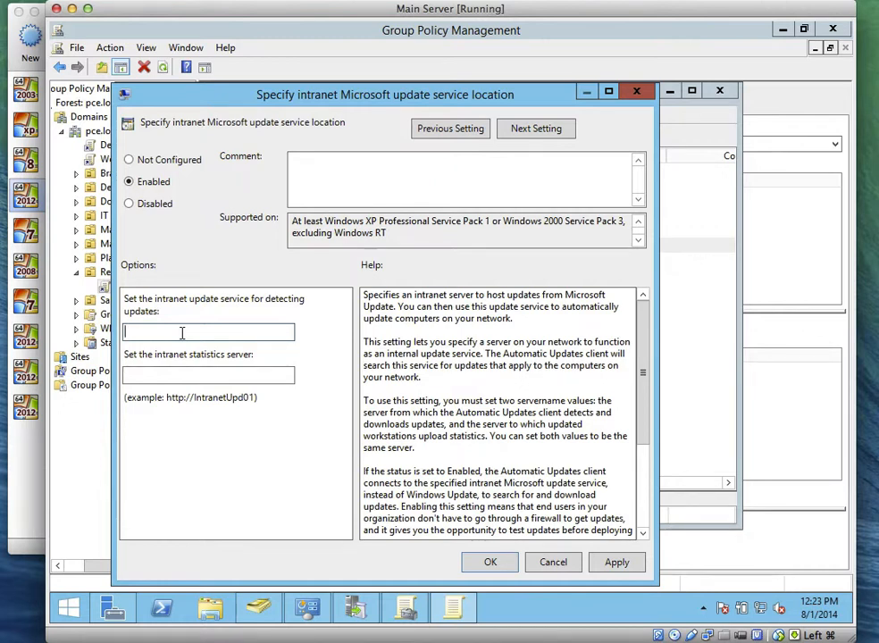
pyautogui.write('http://SVR1.pce.local')
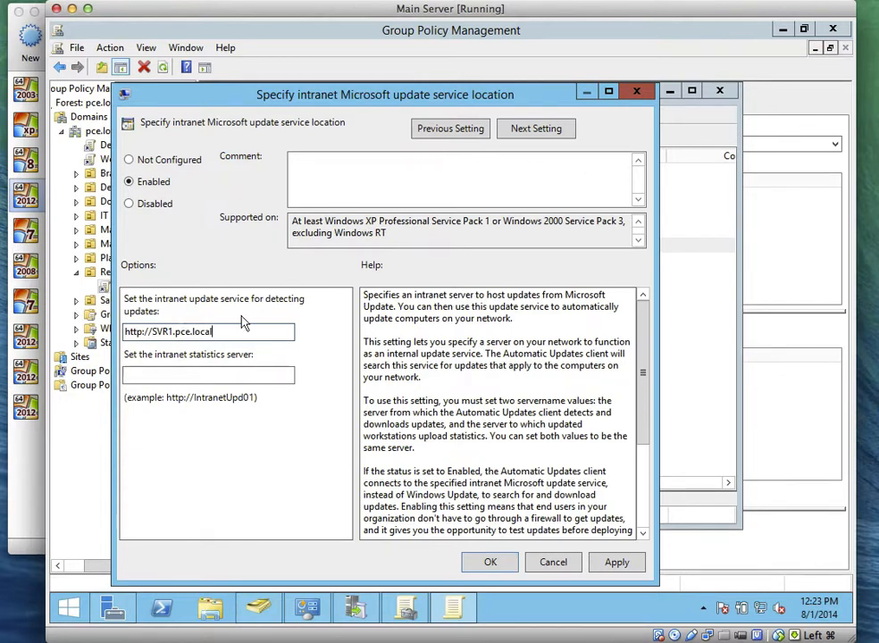
pyautogui.write(':8530')
pyautogui.click(209, 375)
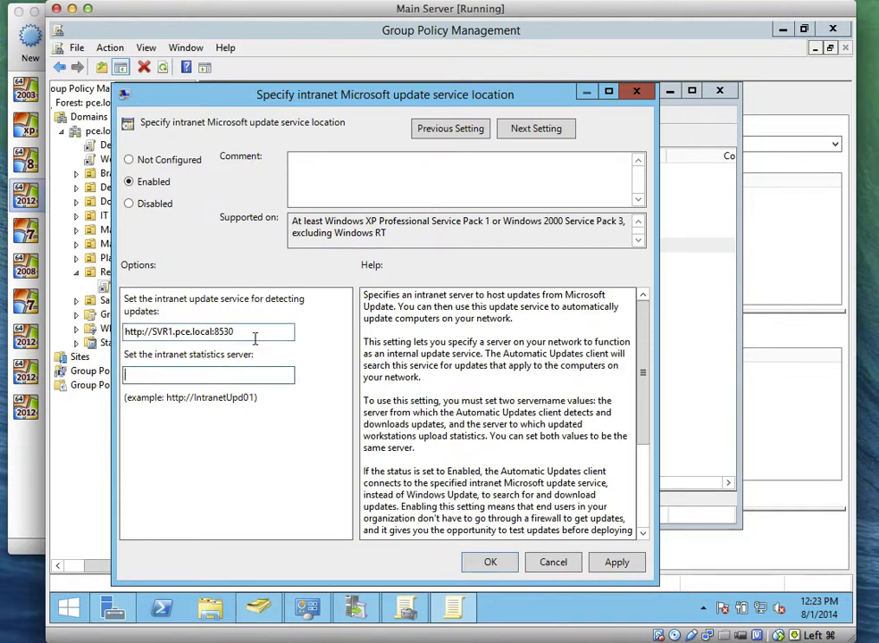
pyautogui.moveTo(240, 333); pyautogui.dragTo(125, 332)
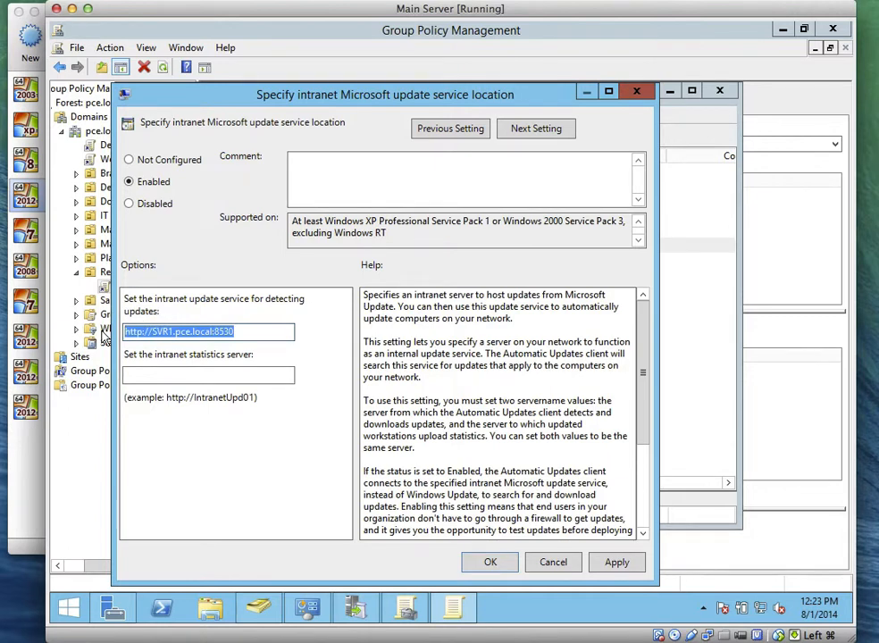
pyautogui.press('super+c')
pyautogui.press('Escape')
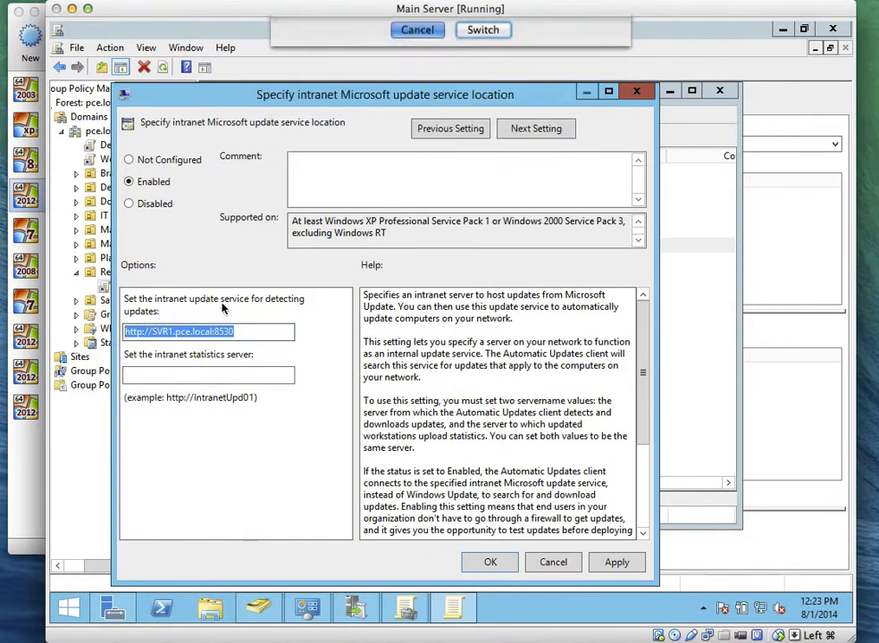
pyautogui.rightClick(202, 332)
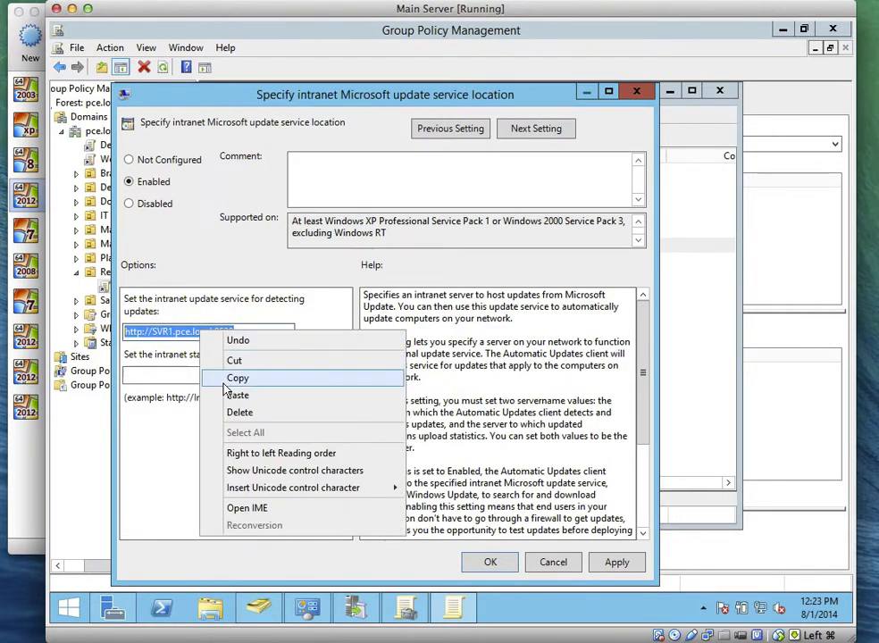
pyautogui.click(223, 376)
pyautogui.click(193, 376)
pyautogui.rightClick(131, 379)
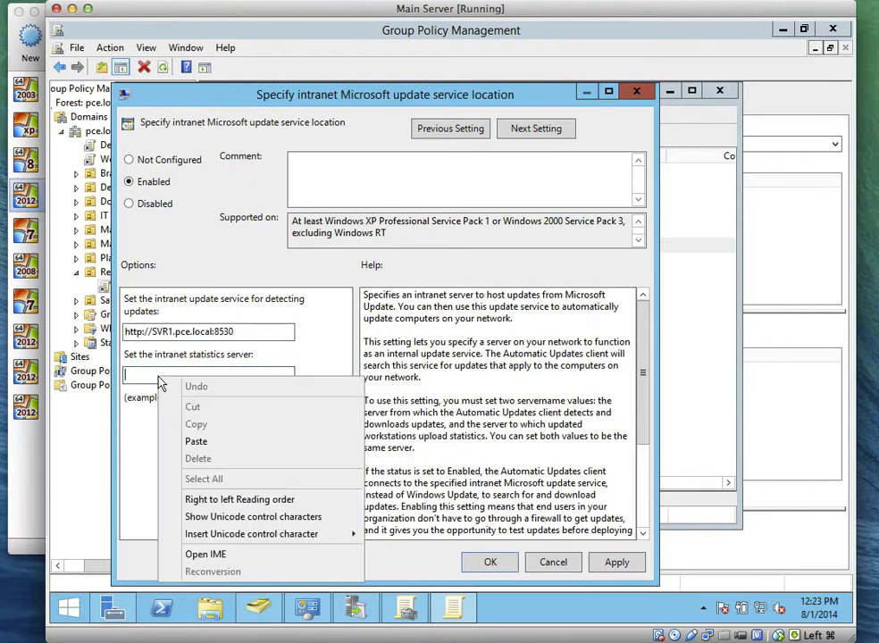
pyautogui.click(204, 439)
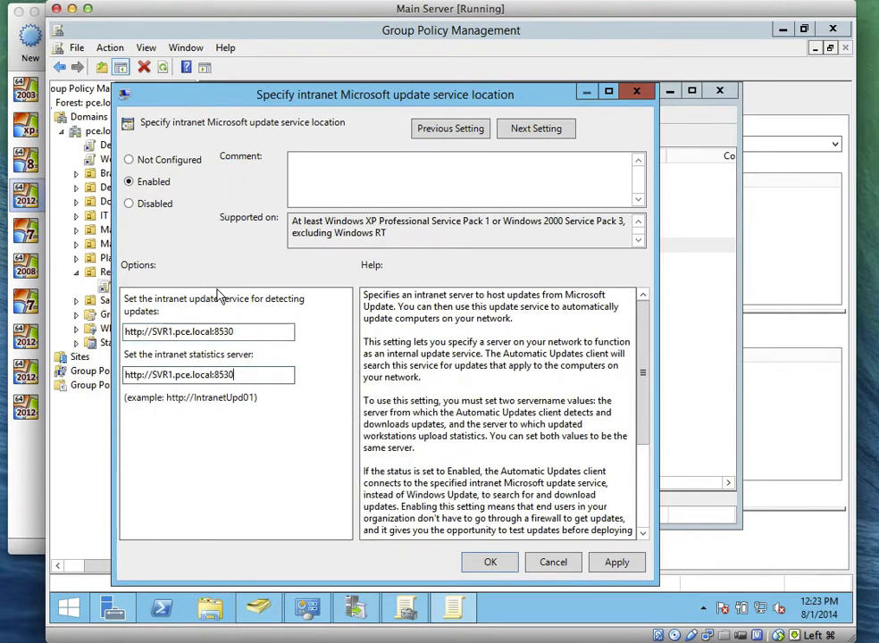
pyautogui.click(491, 562)
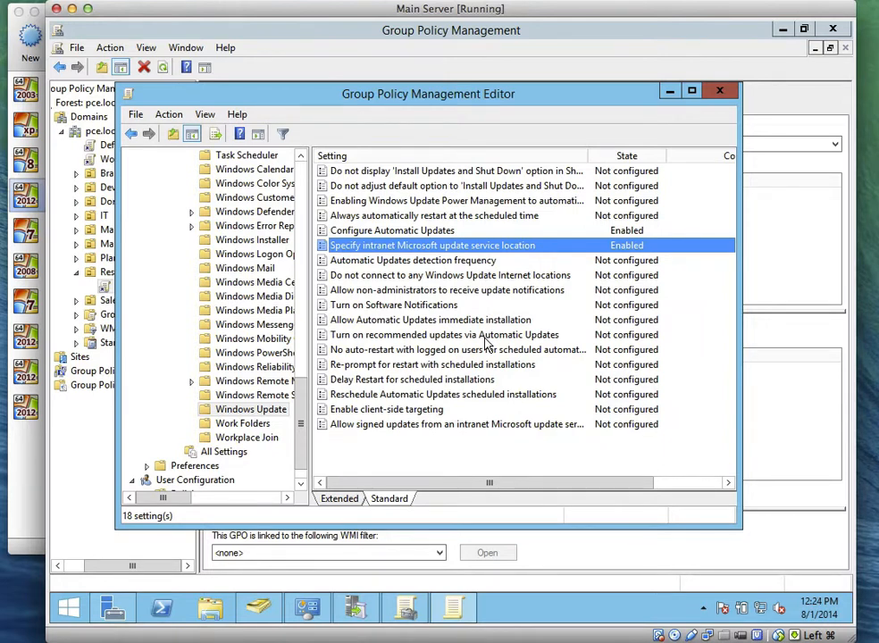
# Step: Enable client-side targeting with the target group name Research, apply the setting, and close the Group Policy Management Editor
pyautogui.click(385, 413)
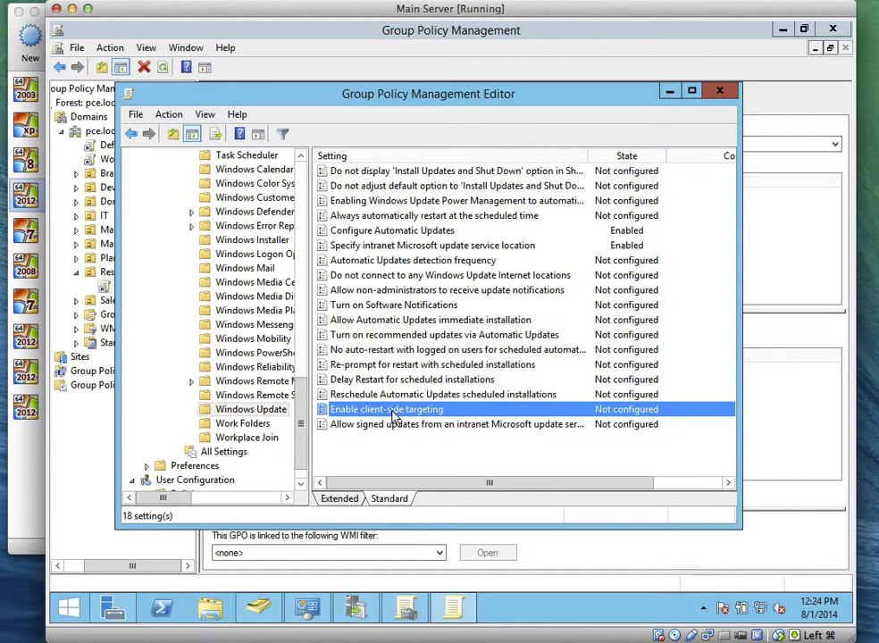
pyautogui.doubleClick(393, 413)
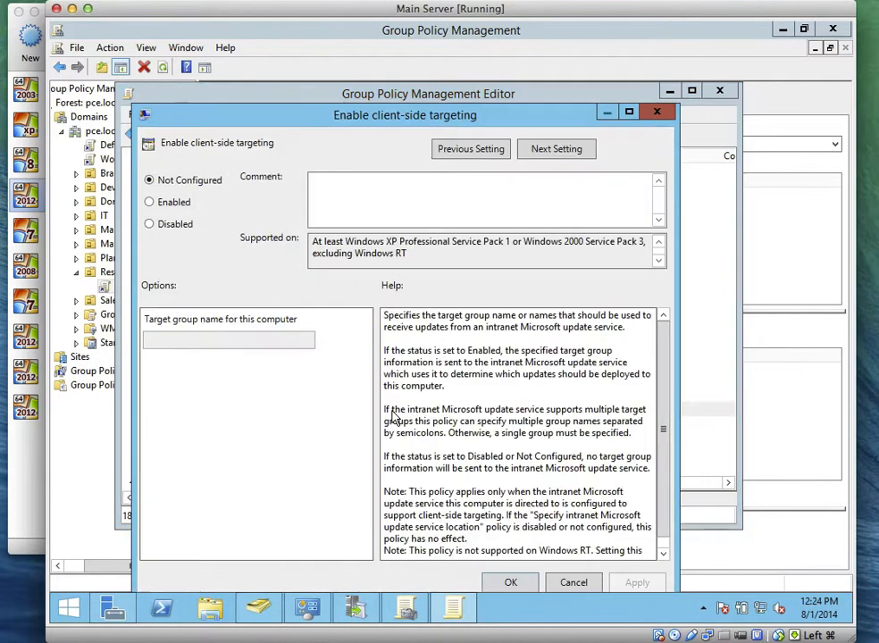
pyautogui.click(149, 202)
pyautogui.click(183, 338)
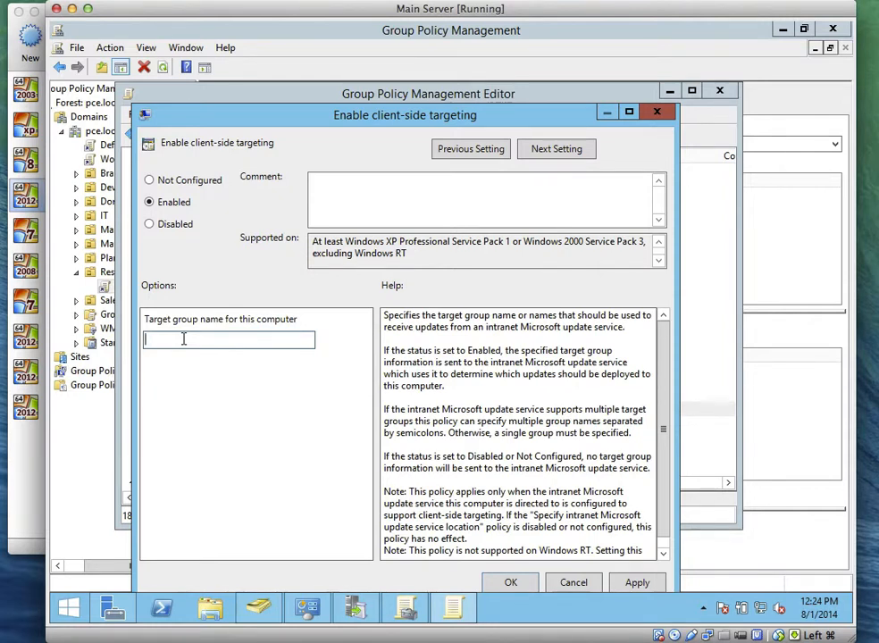
pyautogui.write('Research')
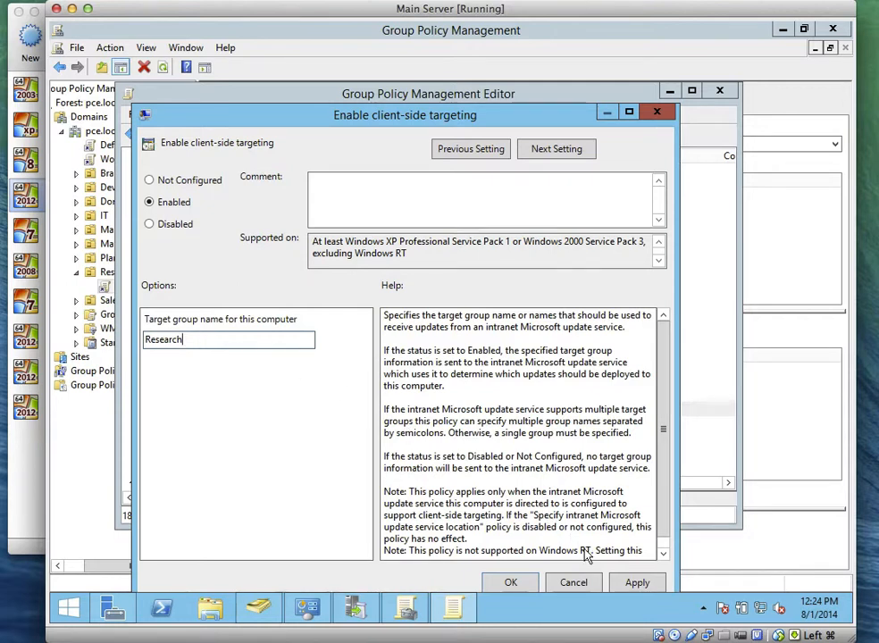
pyautogui.click(632, 583)
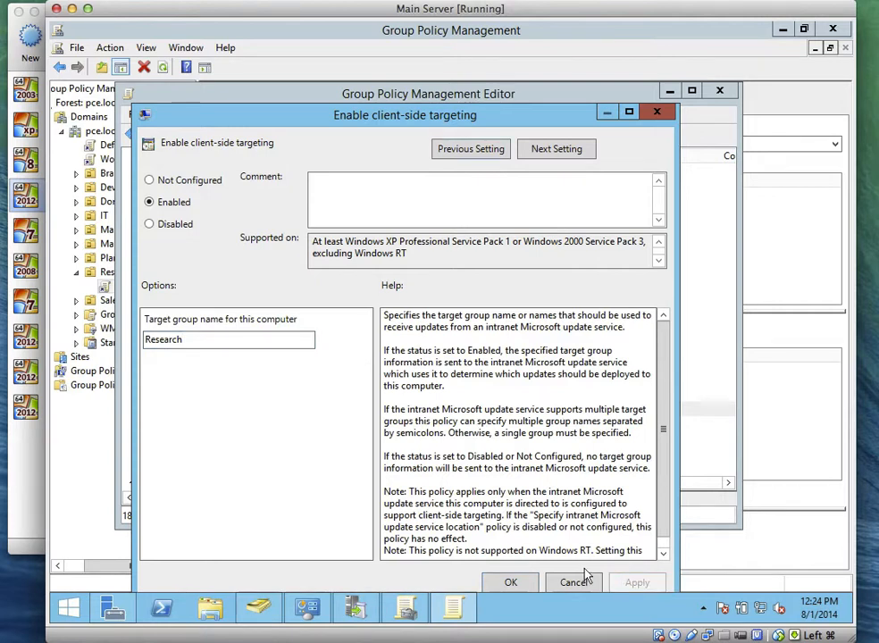
pyautogui.click(514, 581)
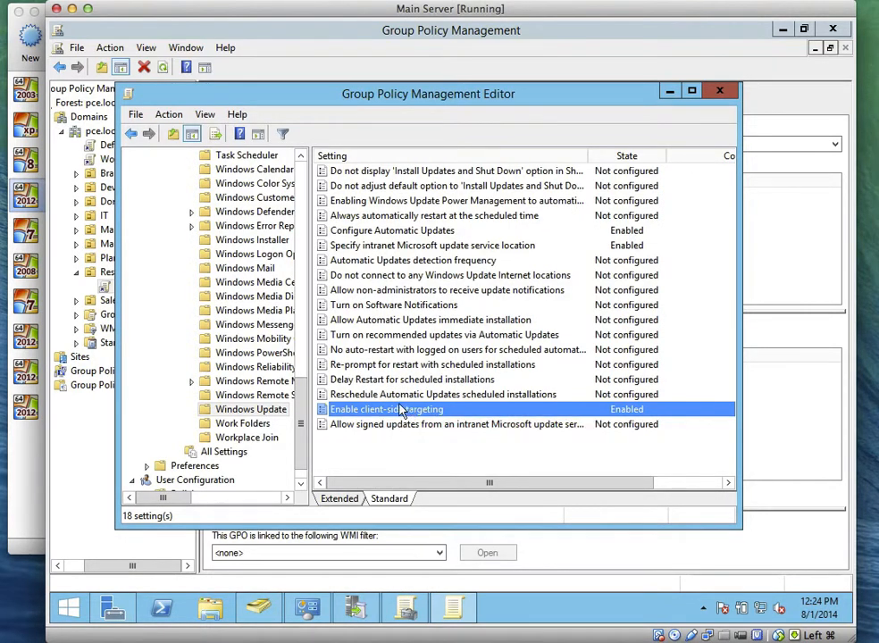
pyautogui.click(720, 92)
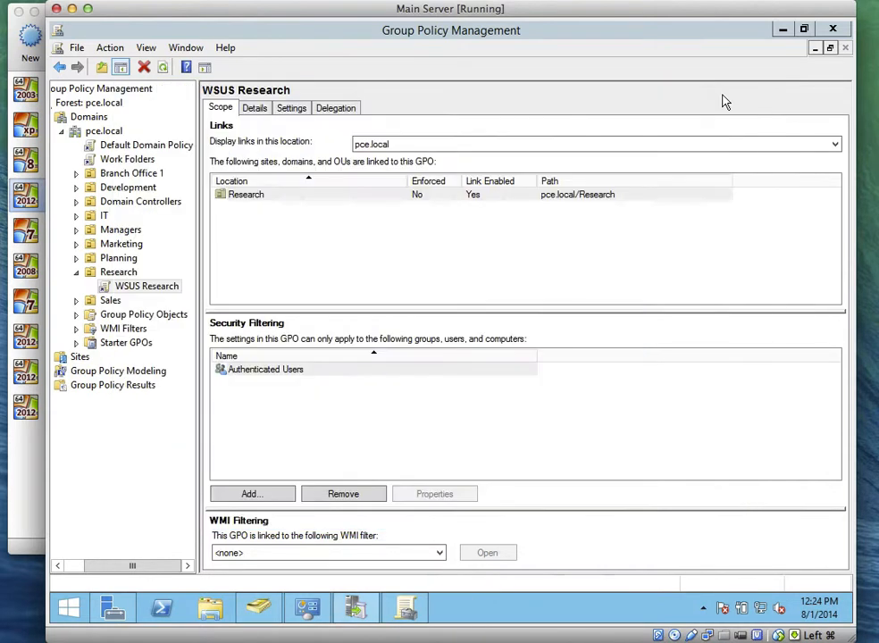
# Step: Switch to Active Directory Users and Computers and look through the Computers container and the Branch Office 1 organizational unit for client computers
pyautogui.click(257, 608)
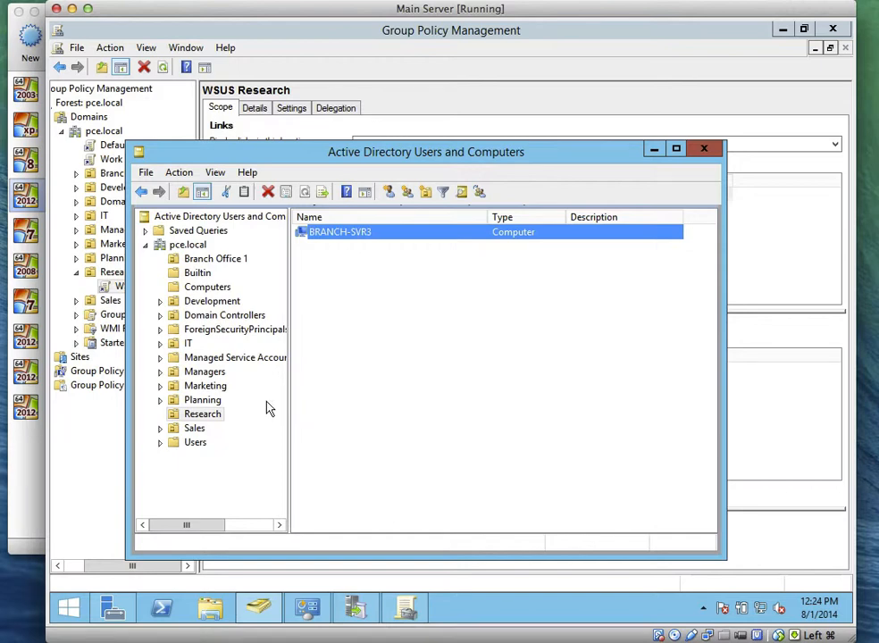
pyautogui.click(215, 287)
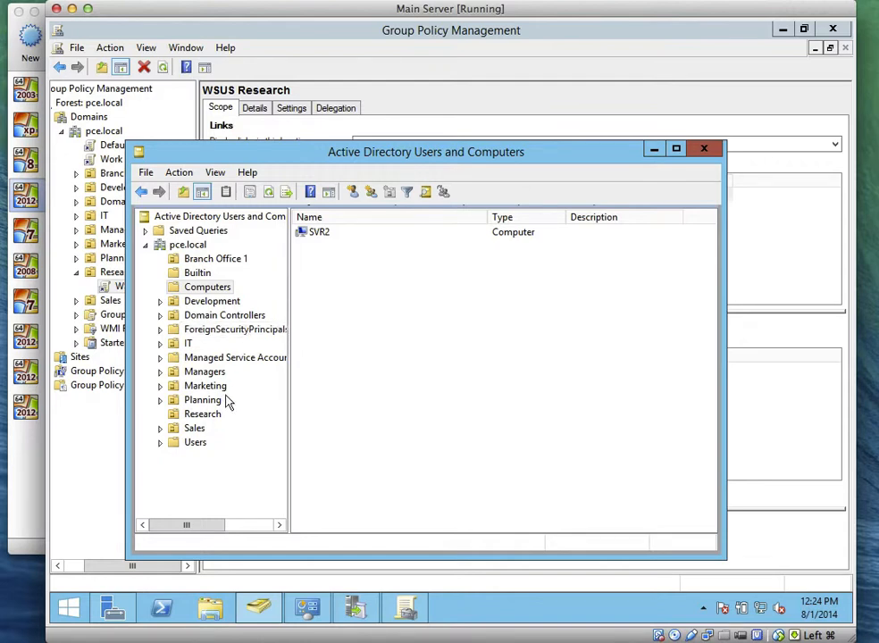
pyautogui.click(214, 282)
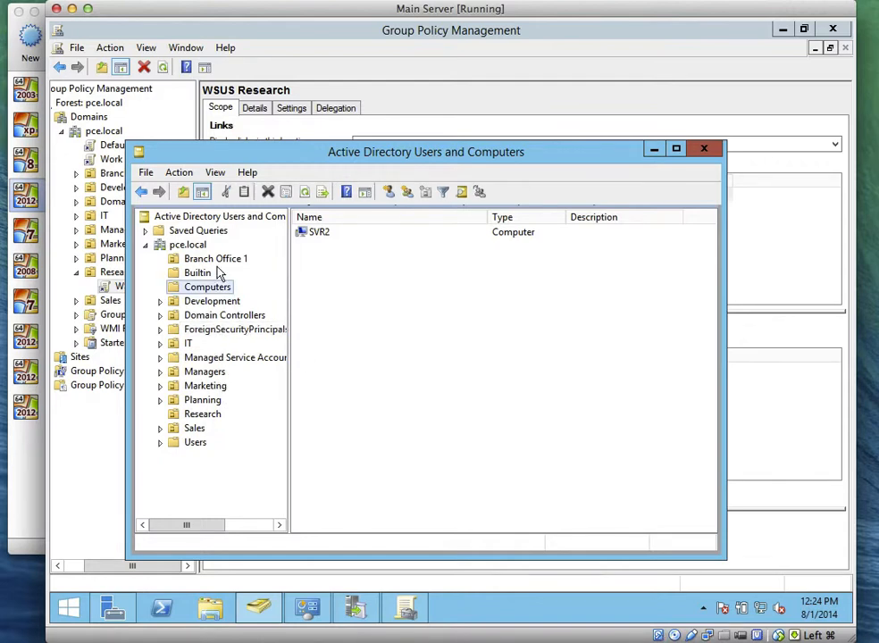
pyautogui.click(222, 260)
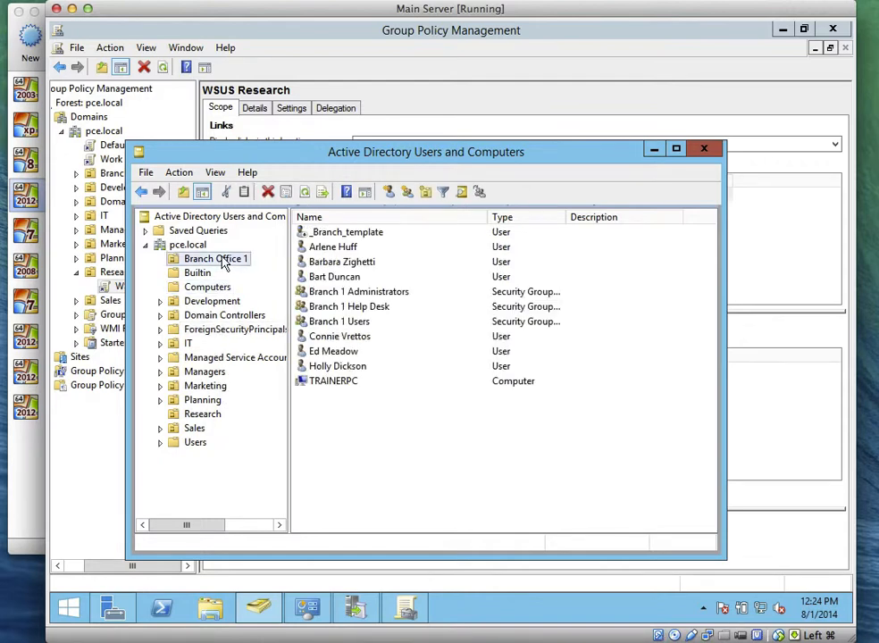
# Step: Move the computer TRAINERPC from Branch Office 1 into the Research organizational unit and display the contents of Research
pyautogui.click(336, 382)
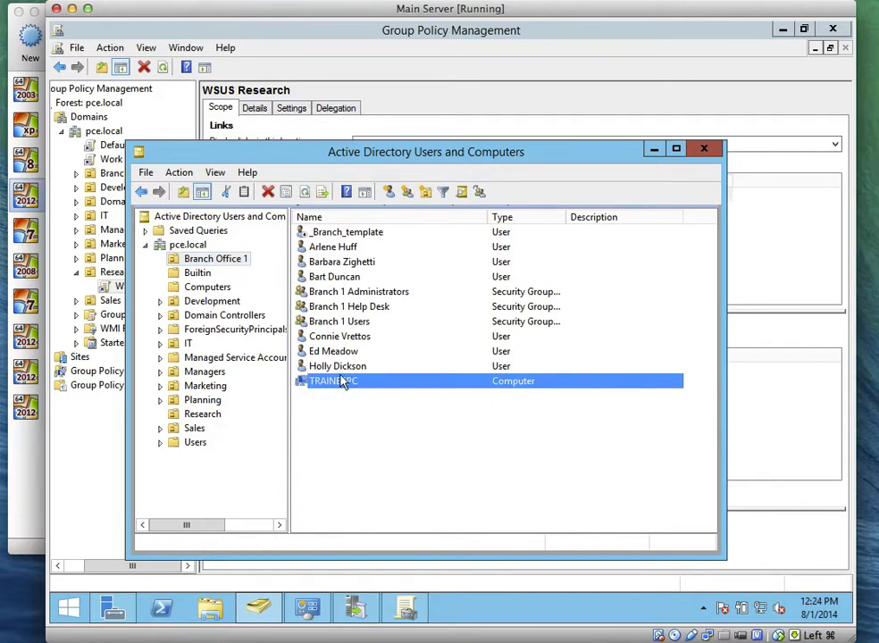
pyautogui.rightClick(338, 383)
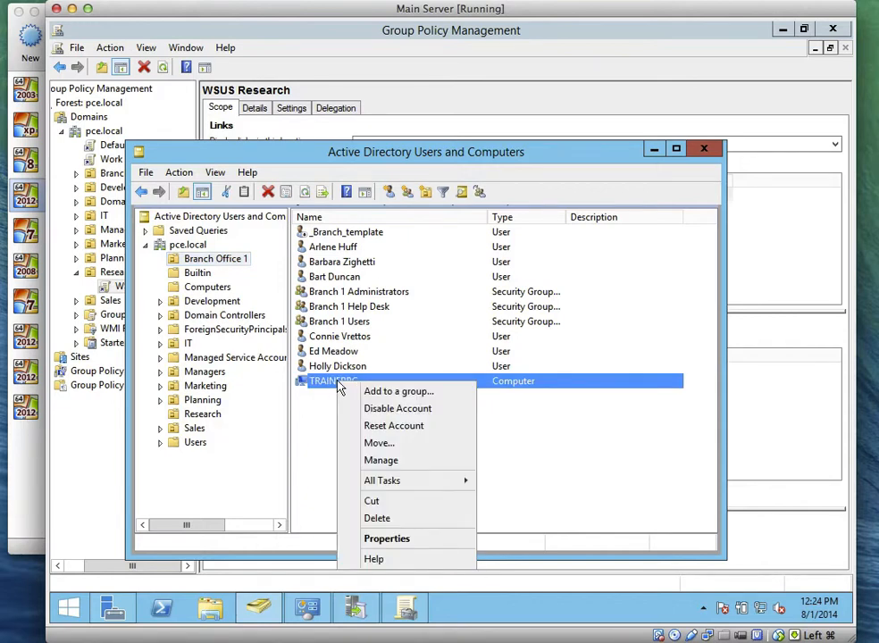
pyautogui.click(379, 444)
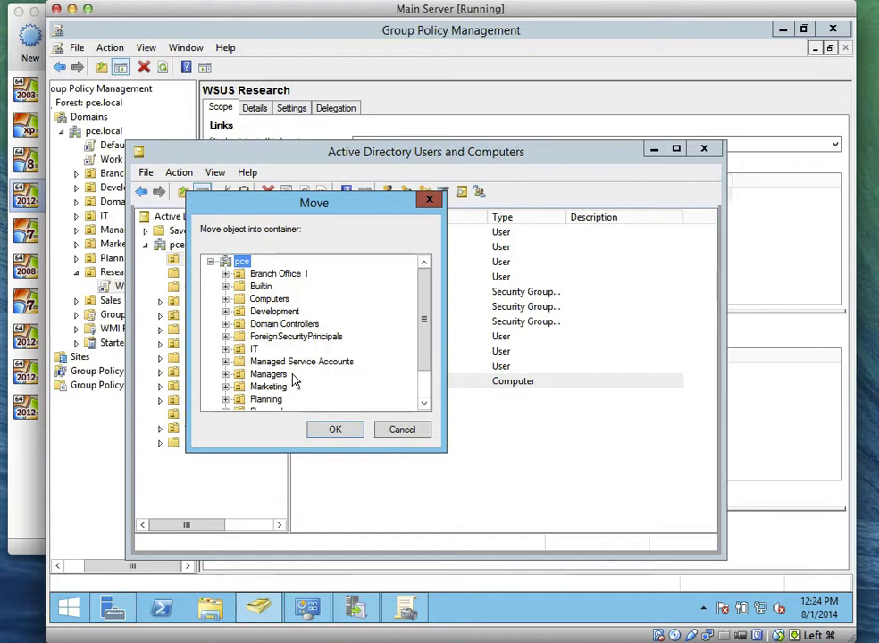
pyautogui.scroll(-1, 427, 340)
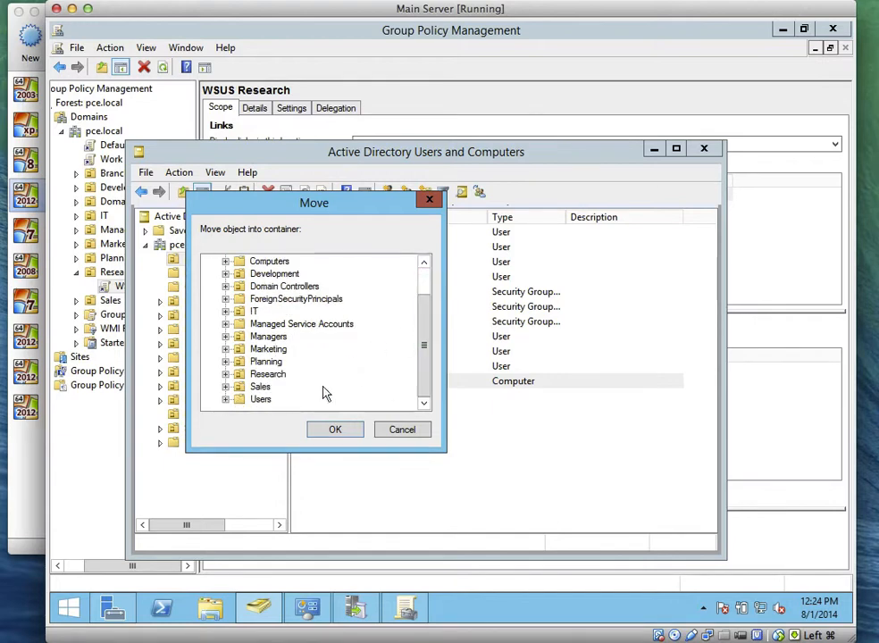
pyautogui.click(270, 376)
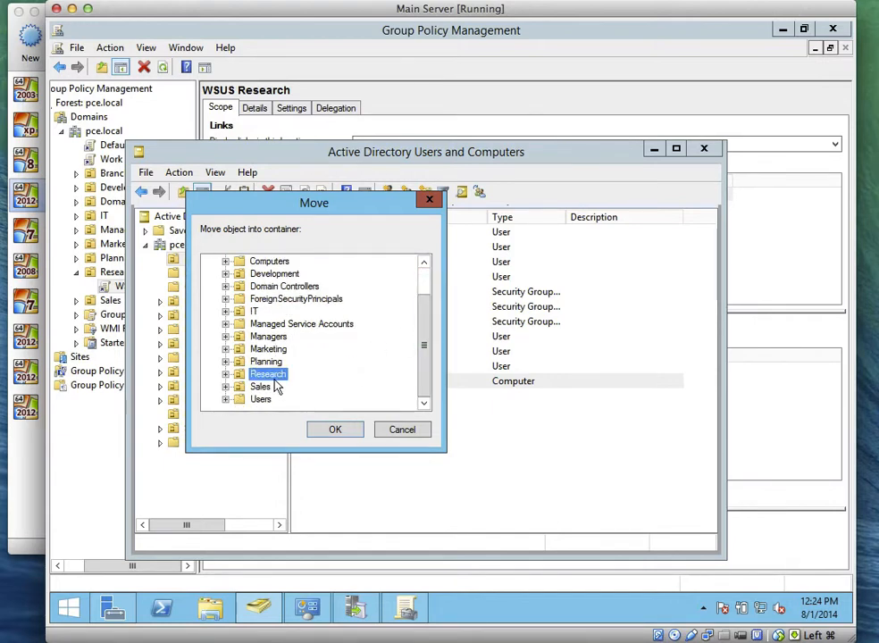
pyautogui.click(333, 428)
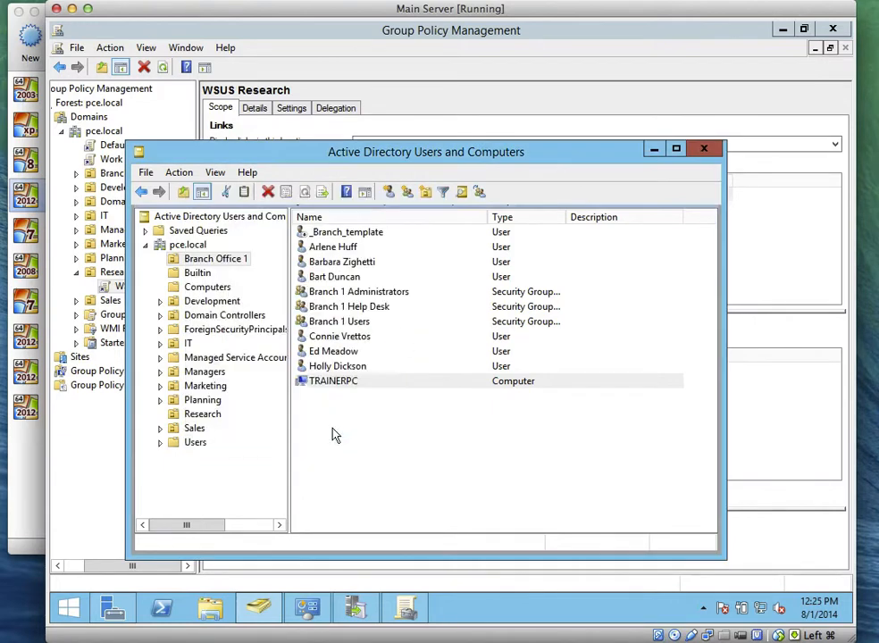
pyautogui.click(198, 415)
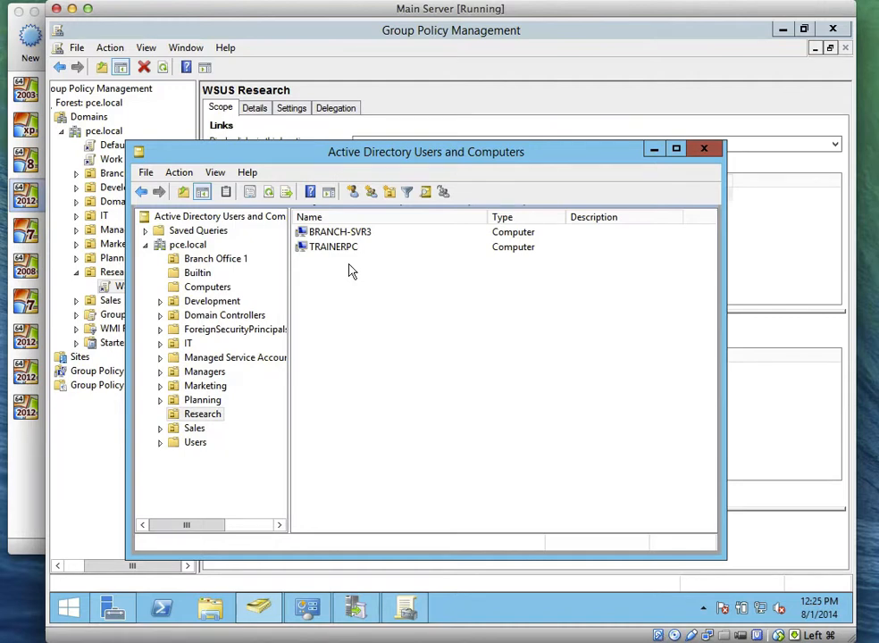
# Step: Open Windows PowerShell and force a group policy refresh with gpupdate /force
pyautogui.click(164, 610)
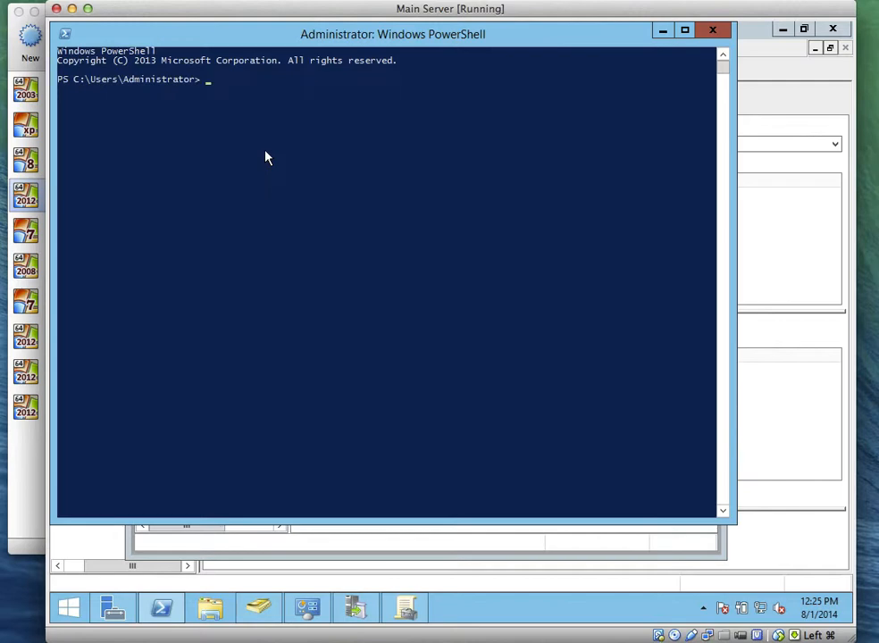
pyautogui.write('gpupdate /force')
pyautogui.press('Return')
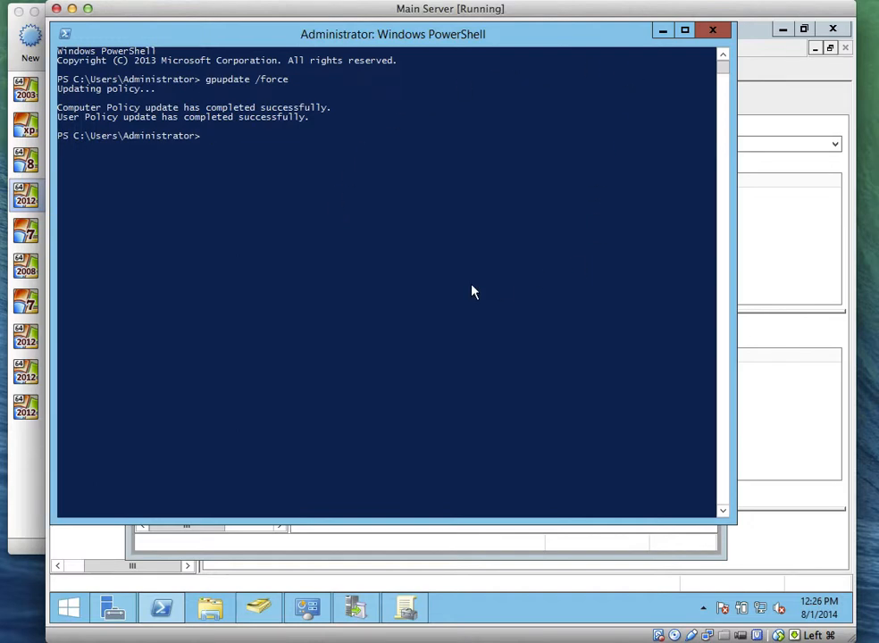
# Step: Switch to Update Services and check the status of the running synchronization
pyautogui.click(356, 609)
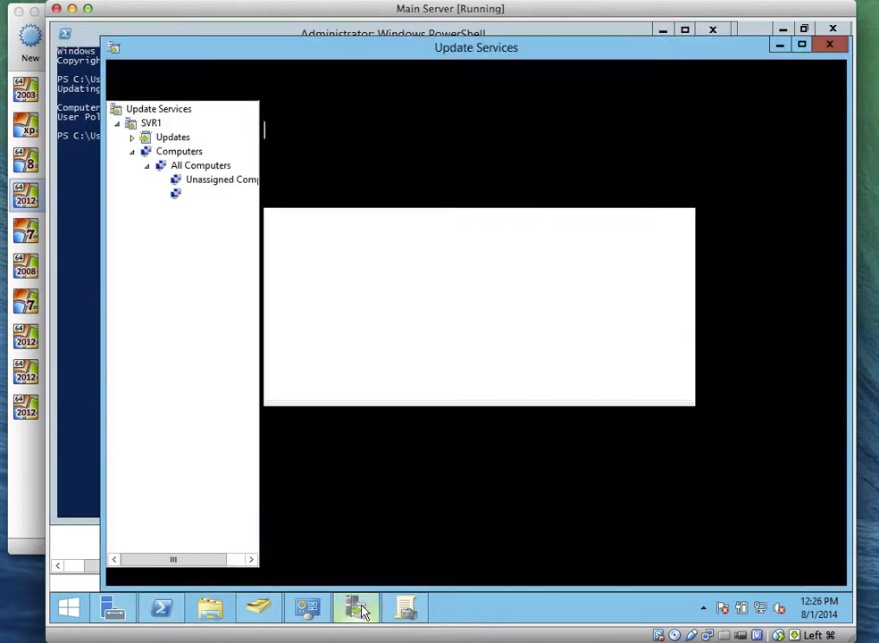
pyautogui.click(397, 165)
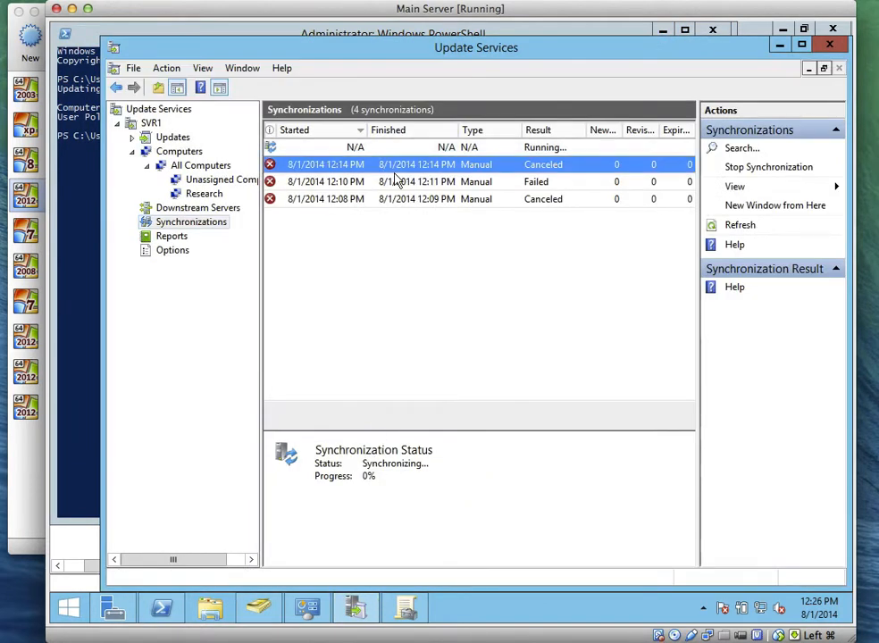
pyautogui.click(394, 150)
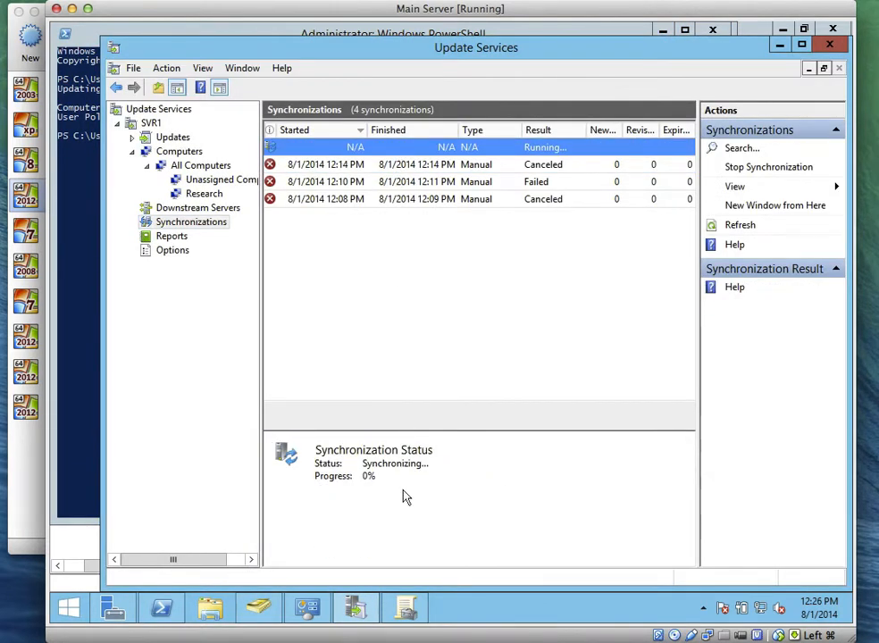
# Step: Switch to Oracle VM VirtualBox Manager and start the WIN8.1 virtual machine
pyautogui.click(357, 611)
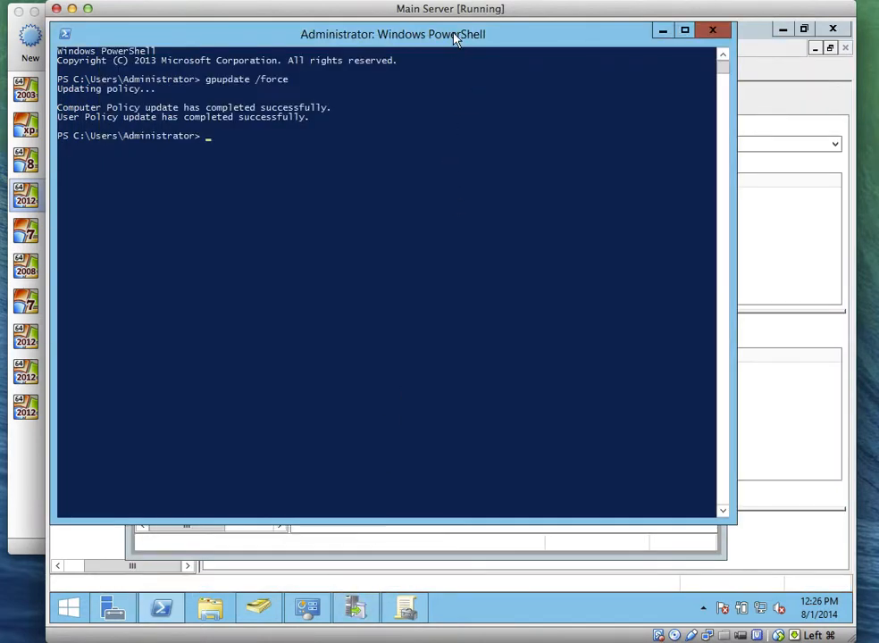
pyautogui.moveTo(458, 43); pyautogui.dragTo(471, 40)
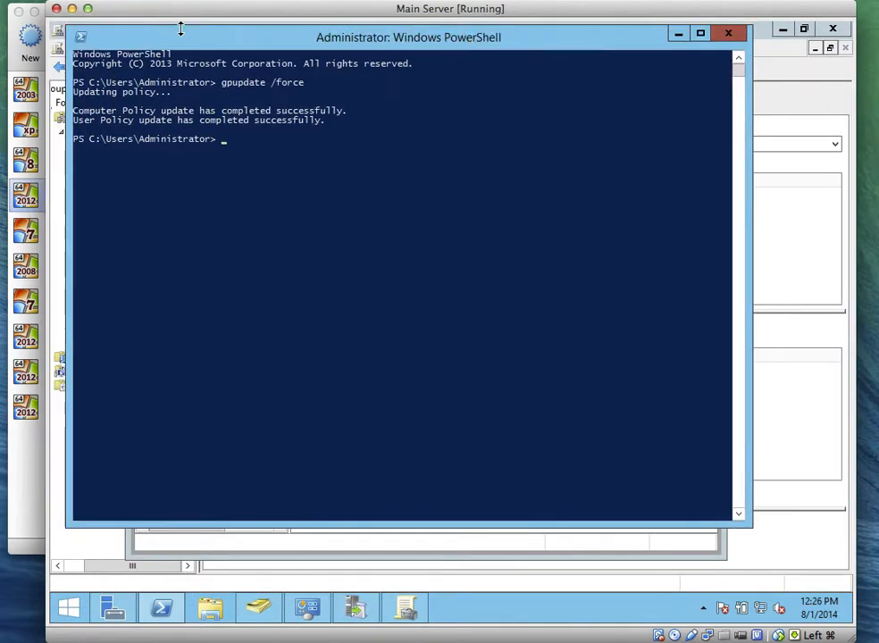
pyautogui.click(29, 455)
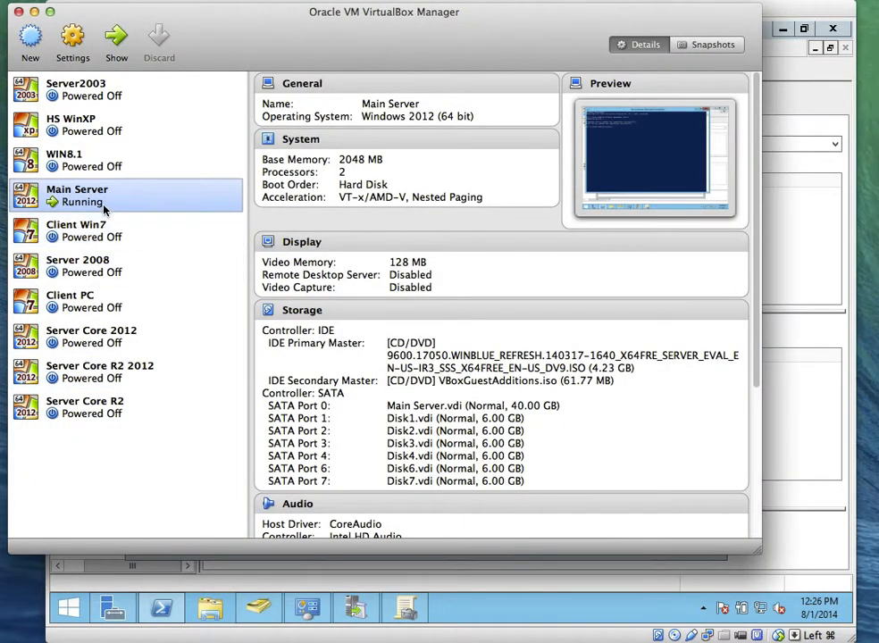
pyautogui.click(100, 163)
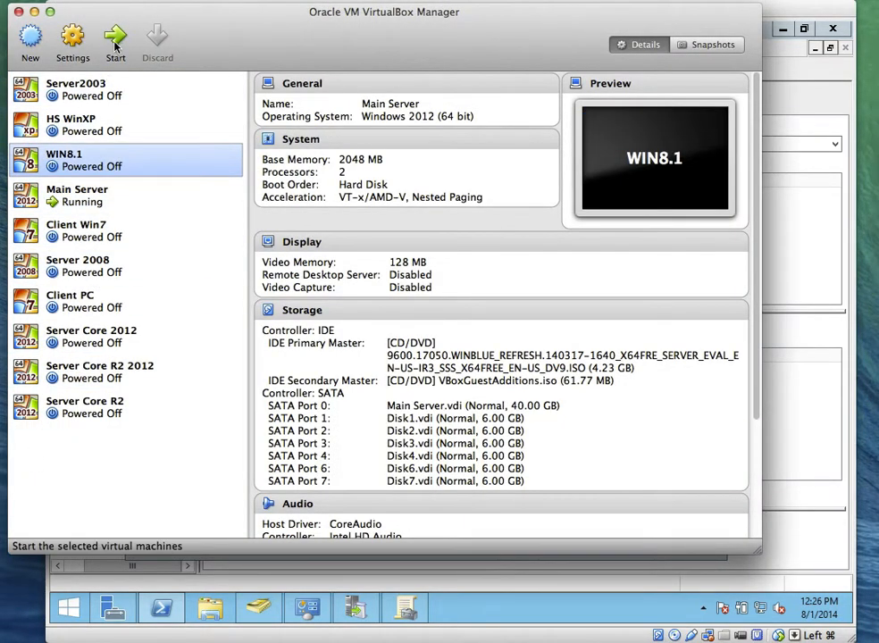
pyautogui.click(116, 43)
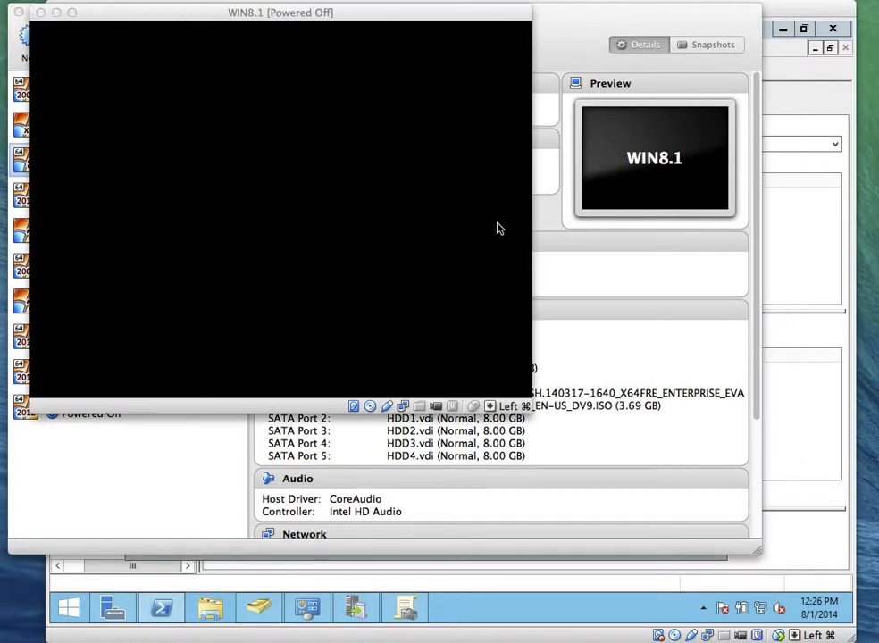
pyautogui.click(775, 1)
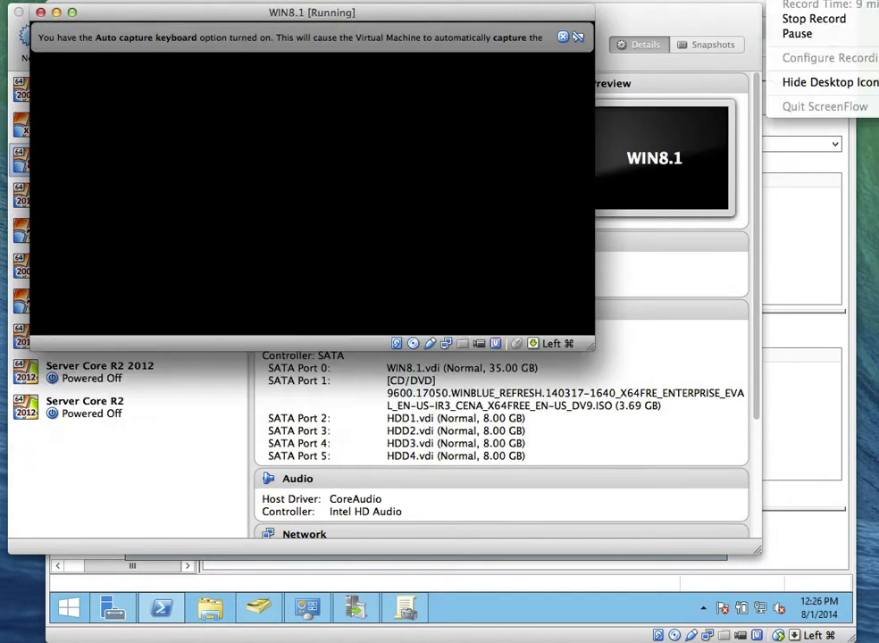
pyautogui.click(787, 34)
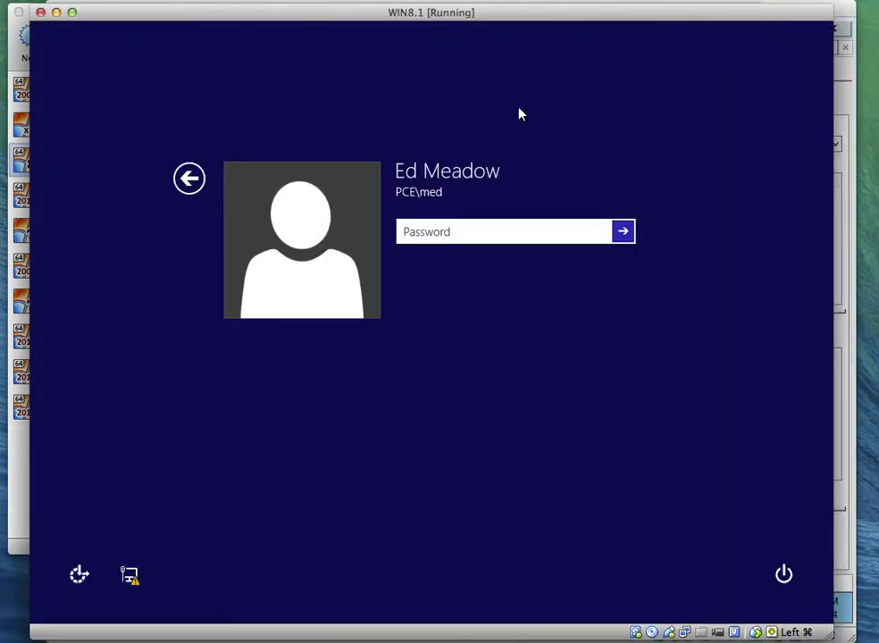
# Step: Choose to sign in to WIN8.1 as another user and enter Administrator as the user name
pyautogui.click(189, 179)
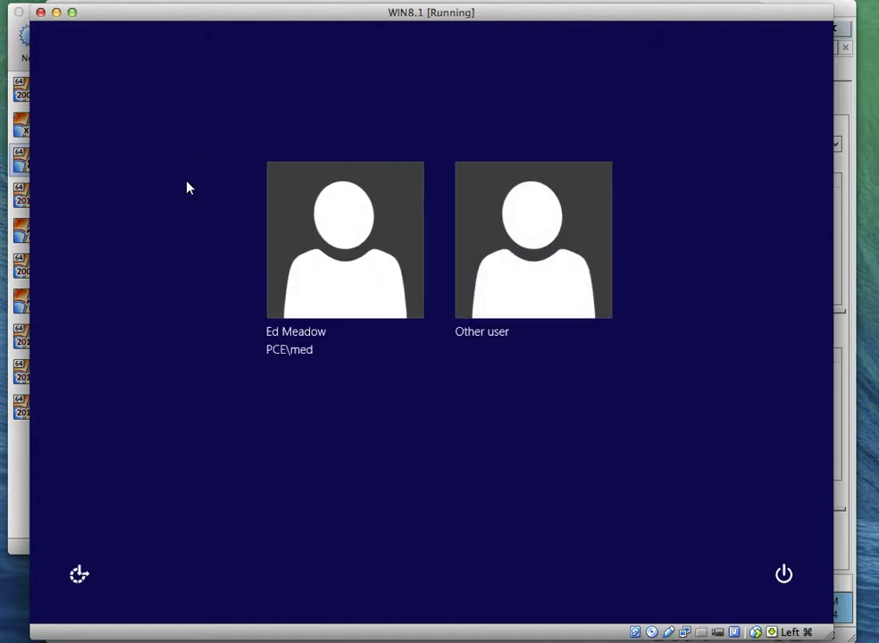
pyautogui.click(469, 257)
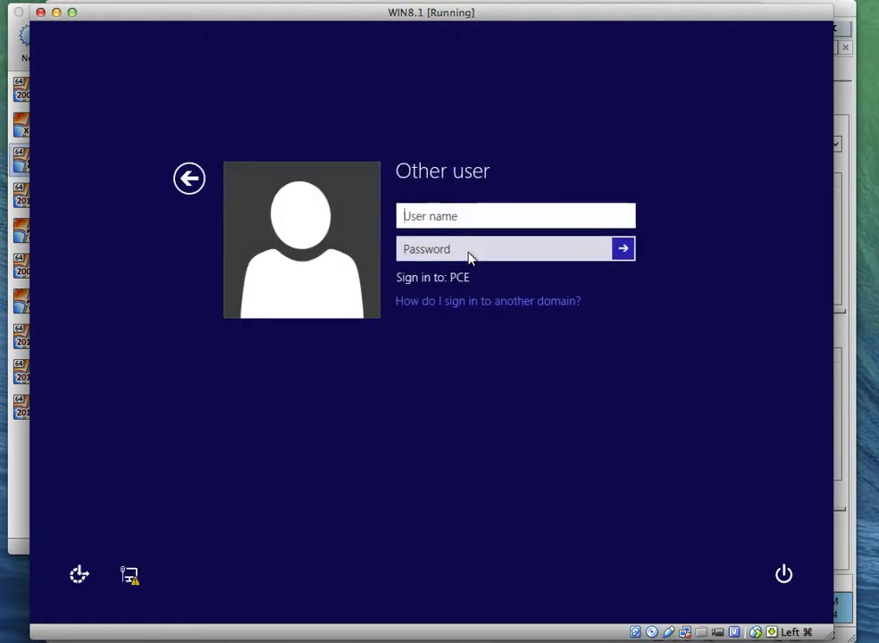
pyautogui.write('Admi')
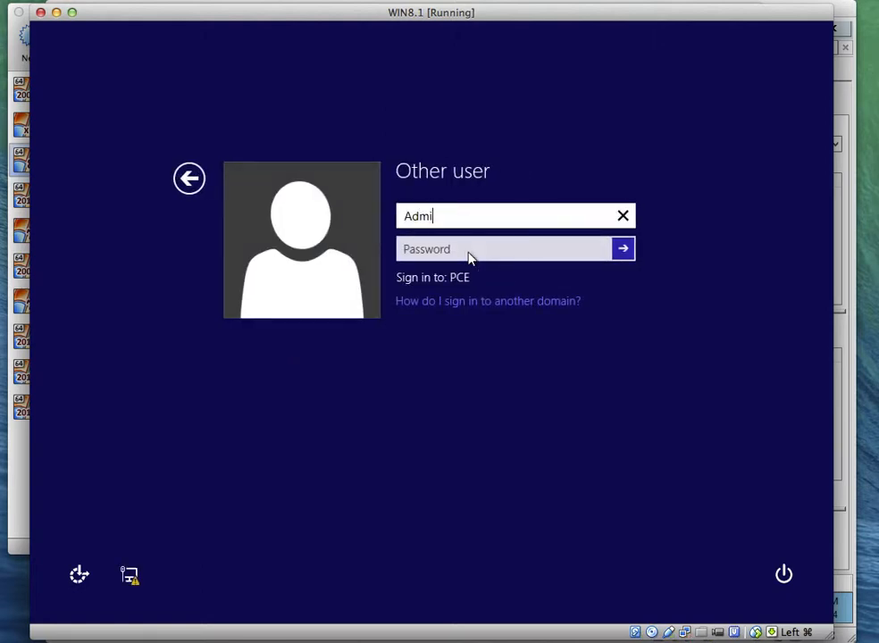
pyautogui.write('nistrator')
pyautogui.press('Tab')
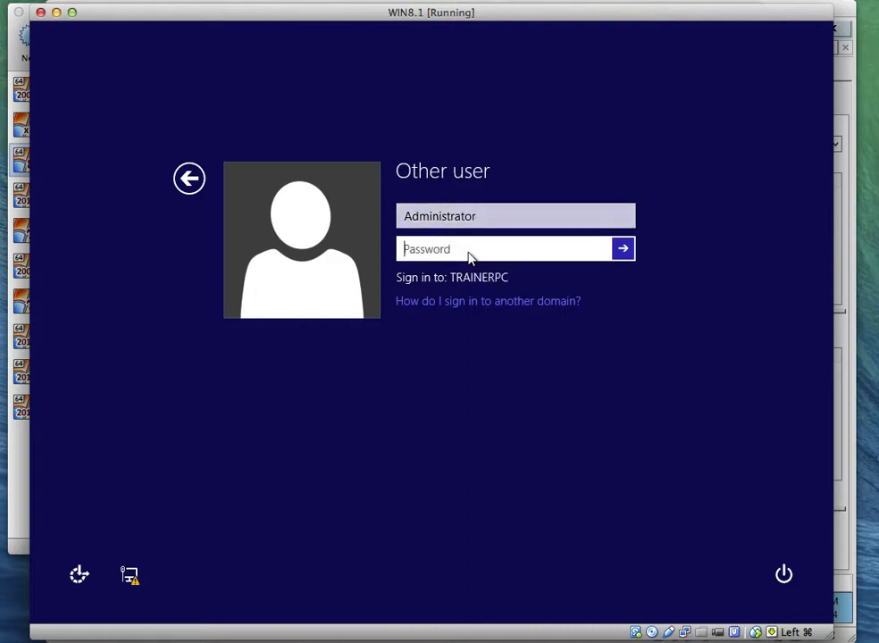
# Step: Add the pce domain so the user name reads pce\Administrator, enter the account password and sign in
pyautogui.click(411, 216)
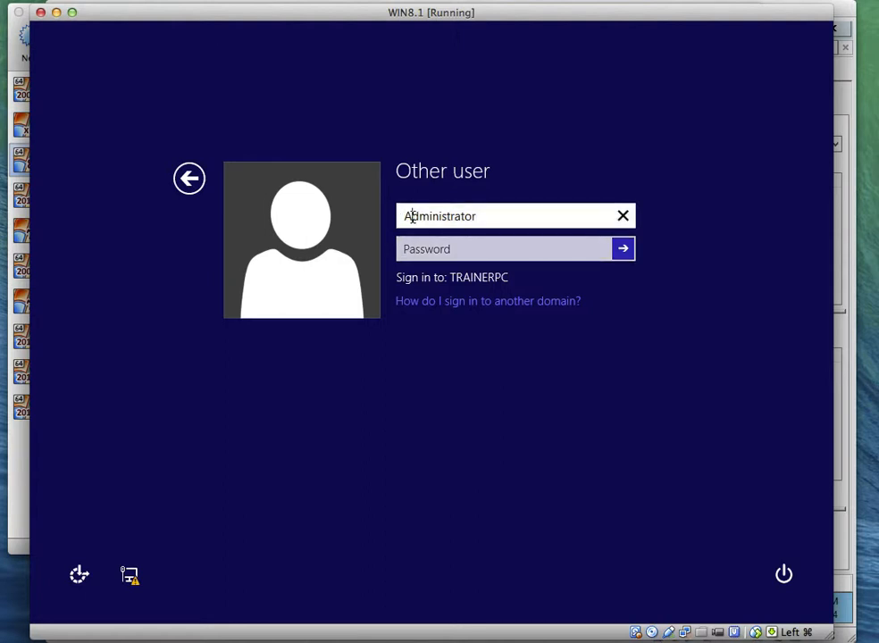
pyautogui.write('pce')
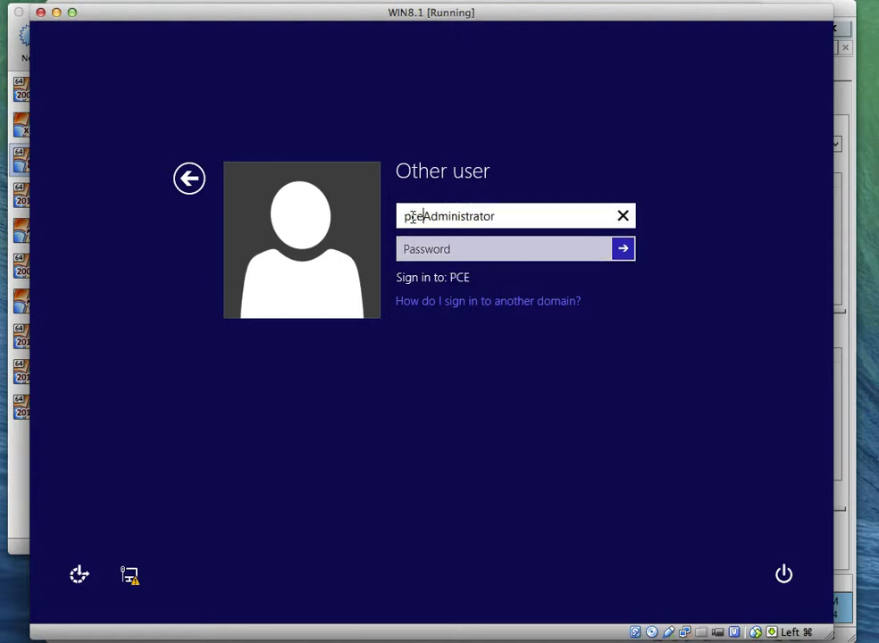
pyautogui.write('/')
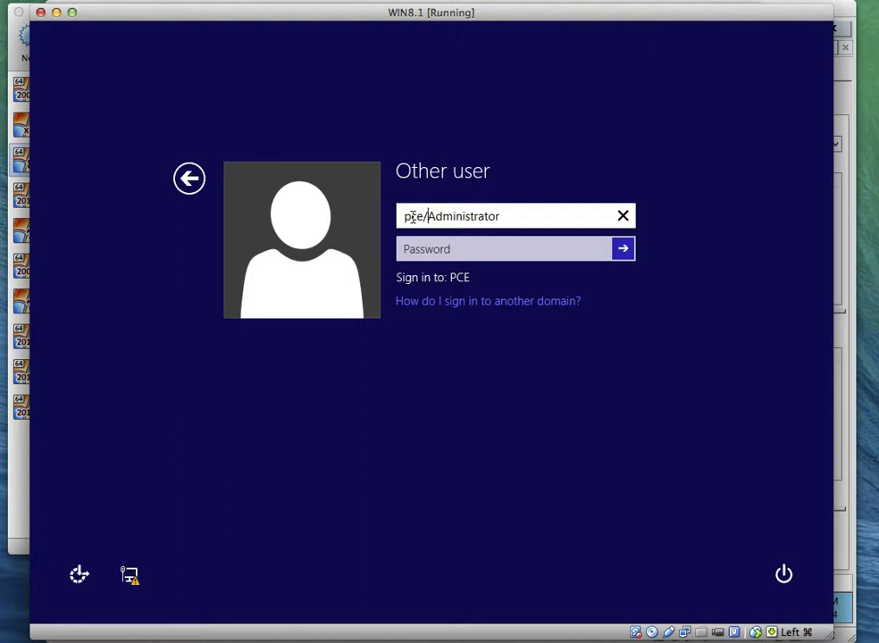
pyautogui.press('BackSpace')
pyautogui.write('\\')
pyautogui.press('Tab')
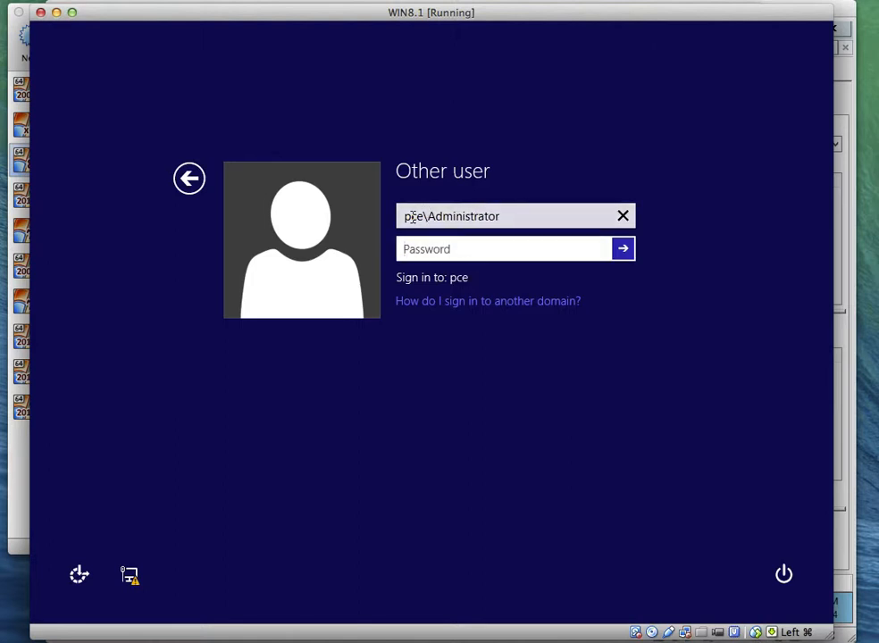
pyautogui.write('••••••')
pyautogui.press('Return')
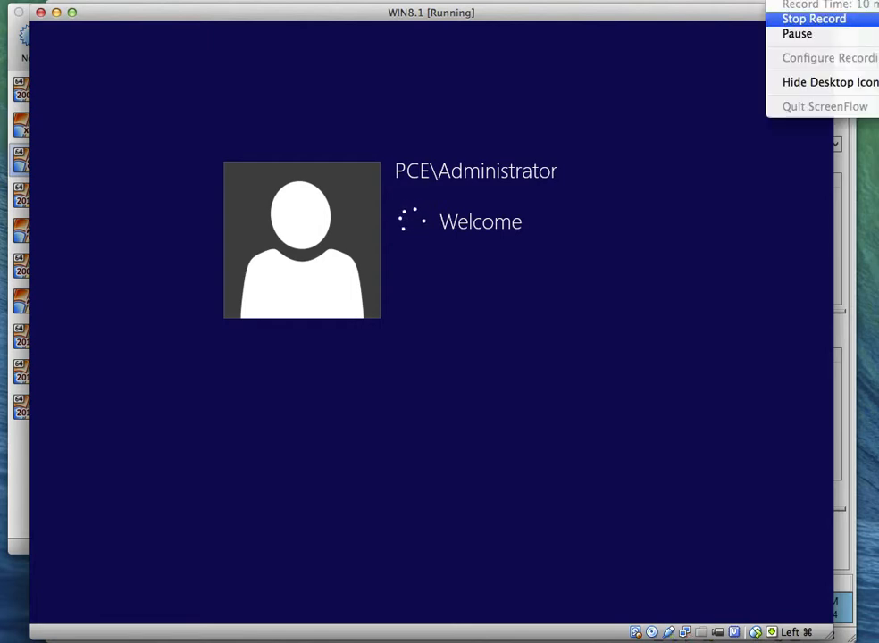
pyautogui.click(796, 35)
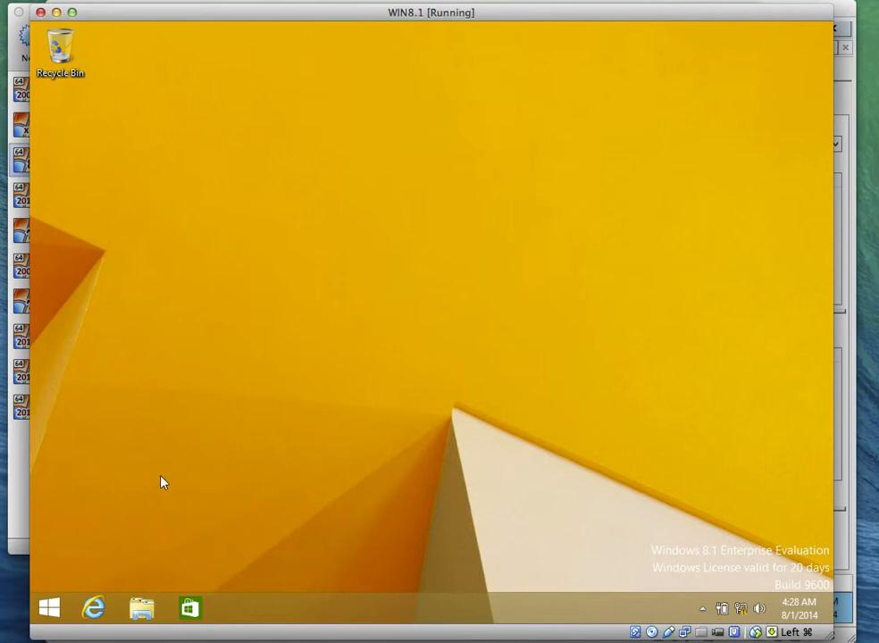
# Step: Open an administrator Command Prompt, run gpresult /r and review the group policy objects applied under Computer Settings
pyautogui.rightClick(49, 608)
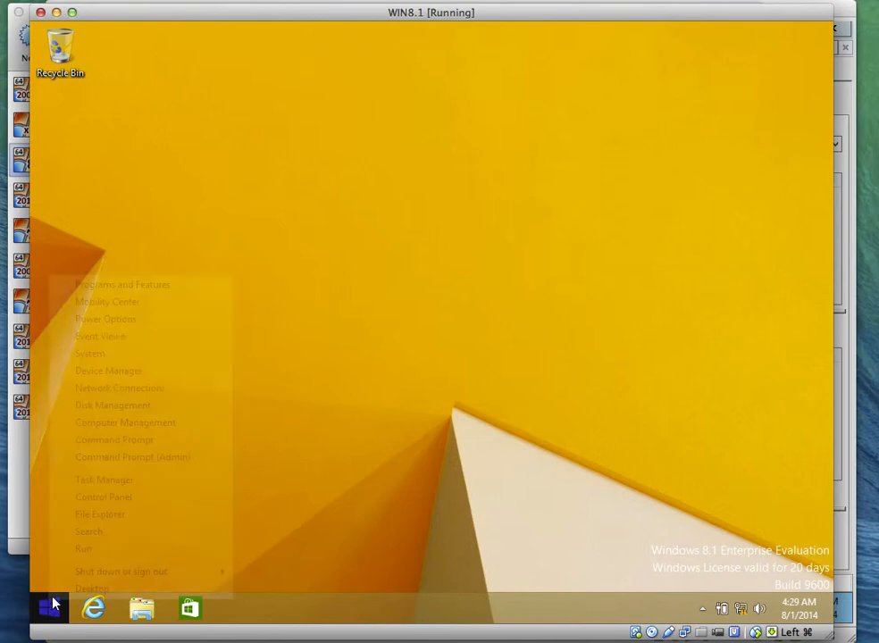
pyautogui.click(118, 456)
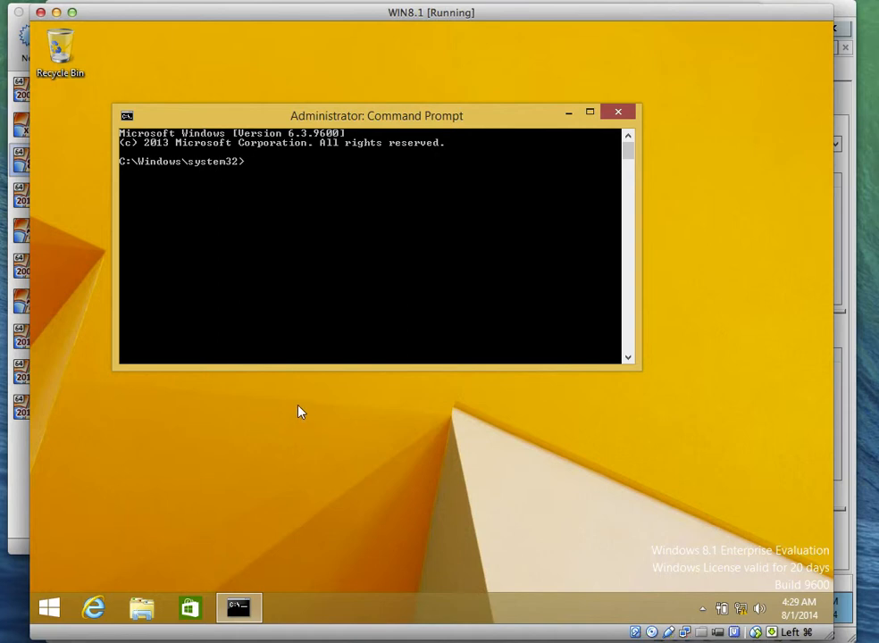
pyautogui.write('Gpresult /r')
pyautogui.press('Return')
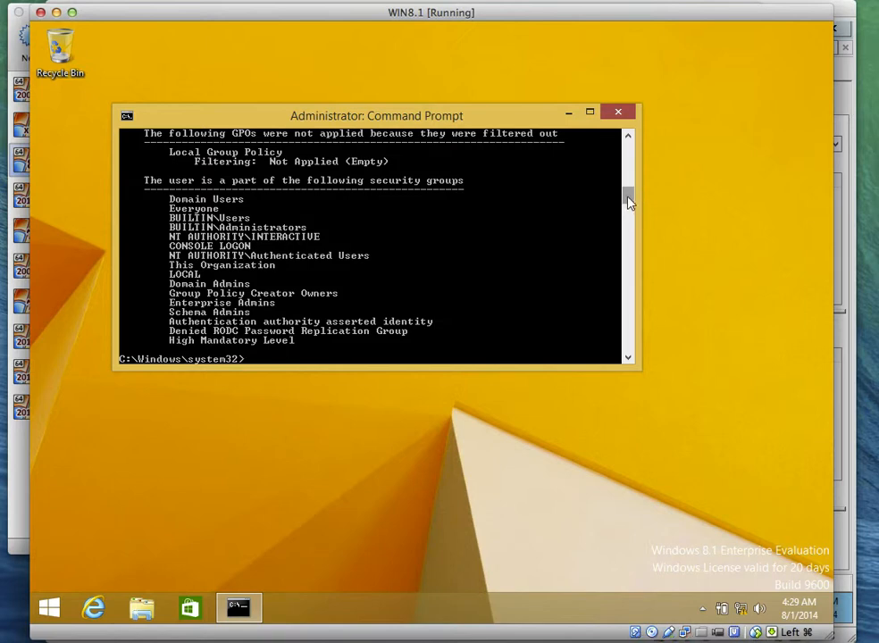
pyautogui.moveTo(628, 202); pyautogui.dragTo(628, 195)
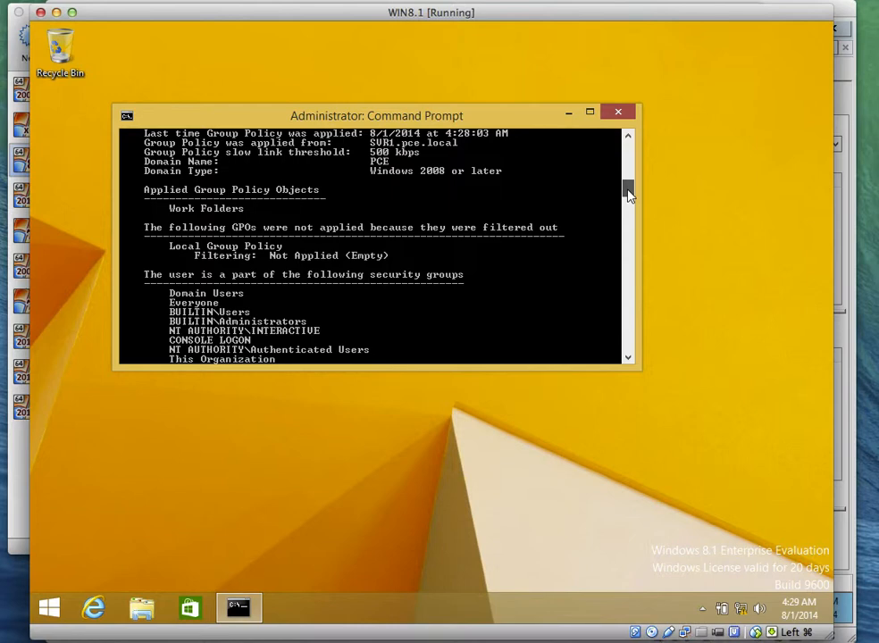
pyautogui.moveTo(628, 195); pyautogui.dragTo(629, 168)
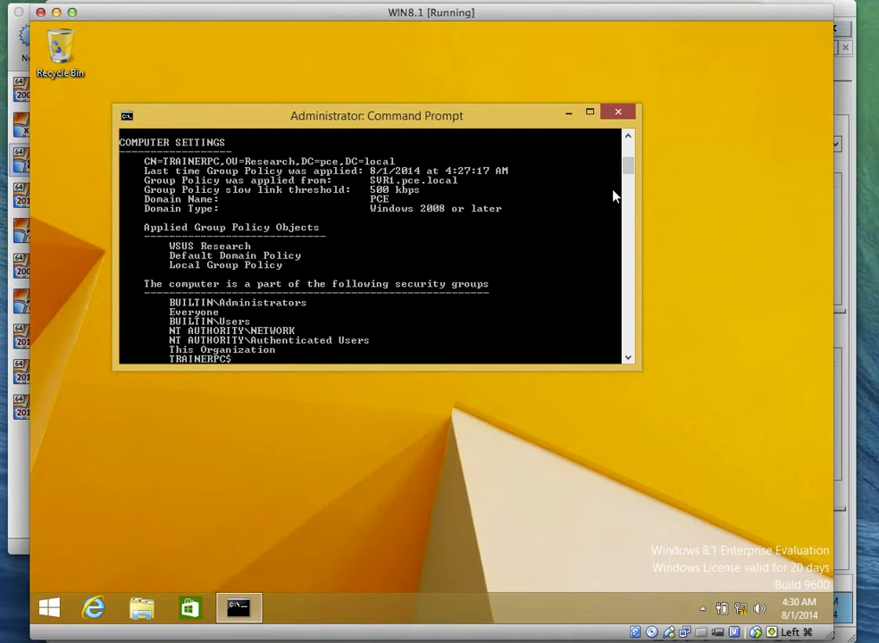
# Step: Run Wuauclt.exe /report /detectnow at the command prompt to make the client contact the WSUS server
pyautogui.moveTo(628, 170); pyautogui.dragTo(628, 205)
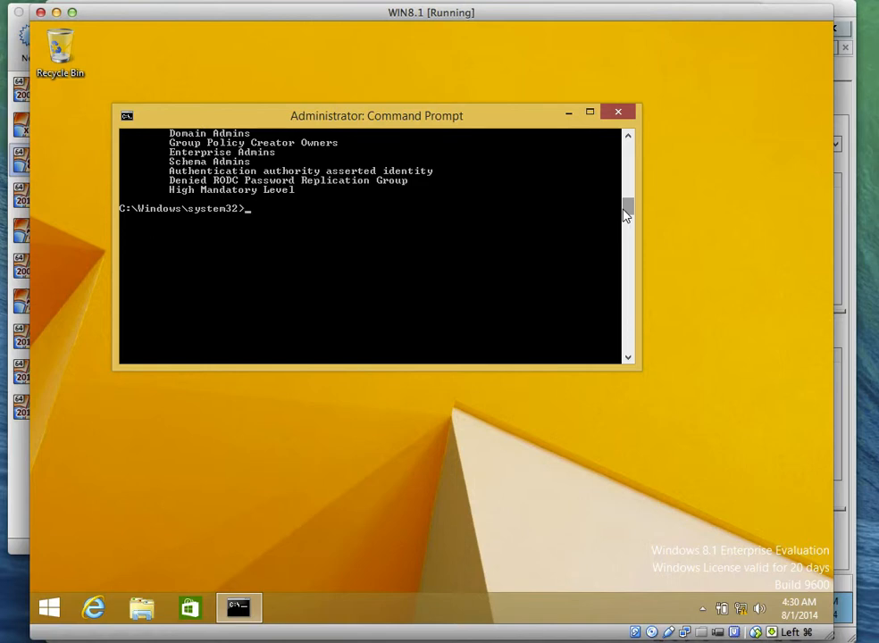
pyautogui.write('Wuauclt.exe /report /detectnow')
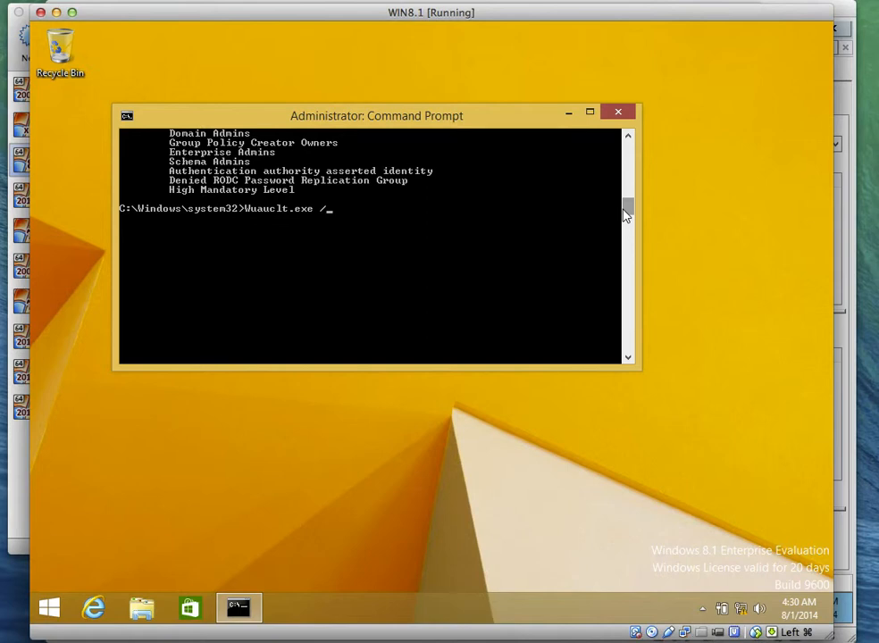
pyautogui.write('report /detectnow')
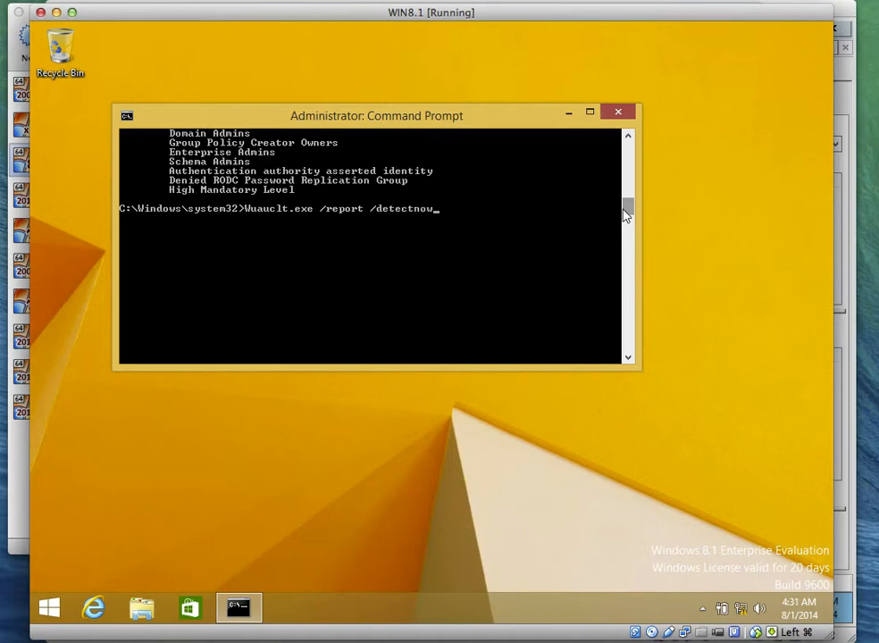
pyautogui.press('Return')
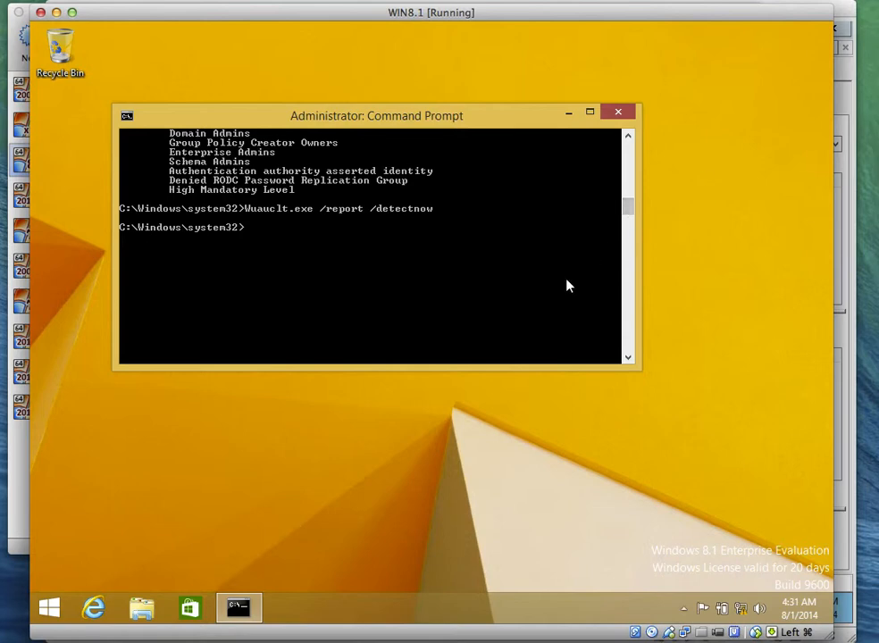
# Step: Switch to Update Services on Main Server and check the Research group and the Computers status overview
pyautogui.click(847, 343)
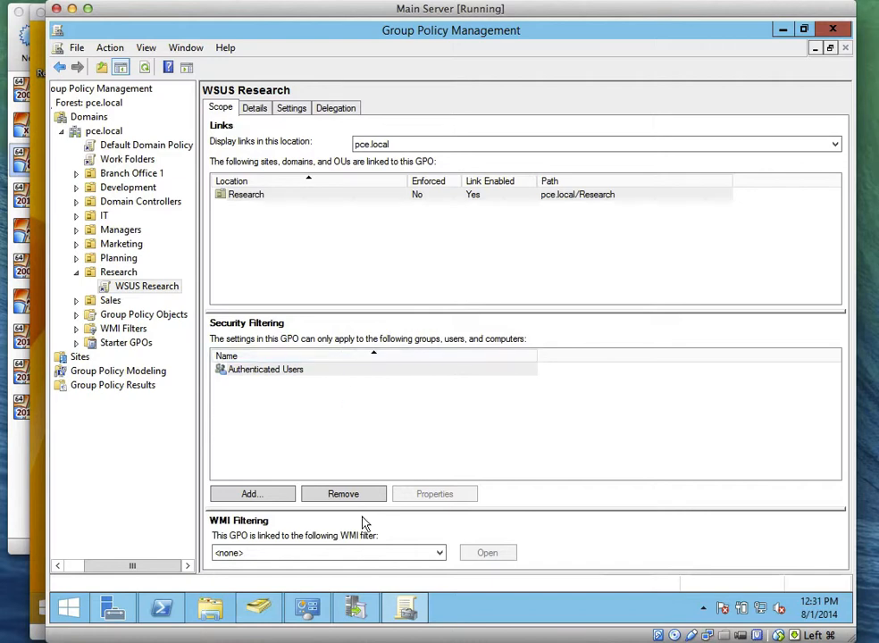
pyautogui.click(355, 608)
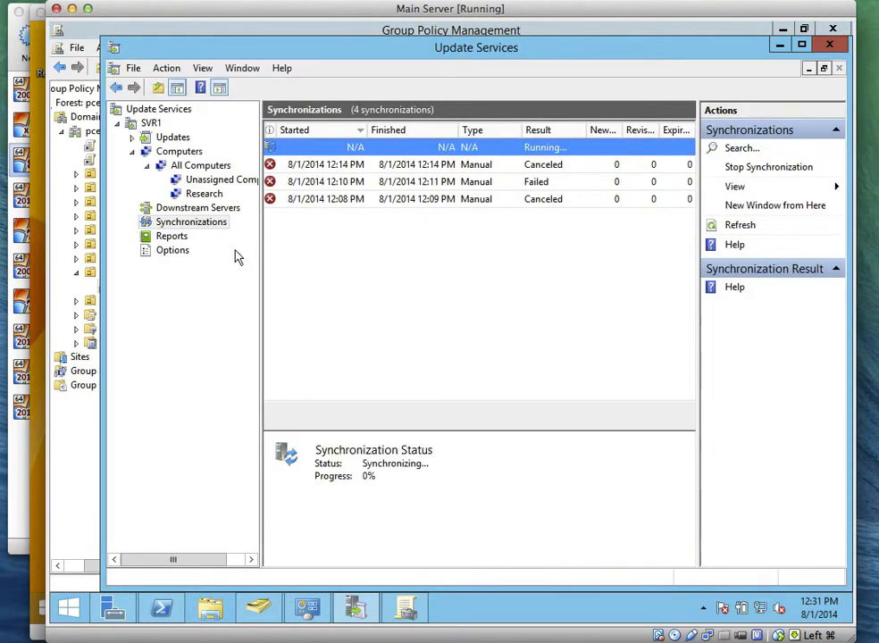
pyautogui.click(205, 194)
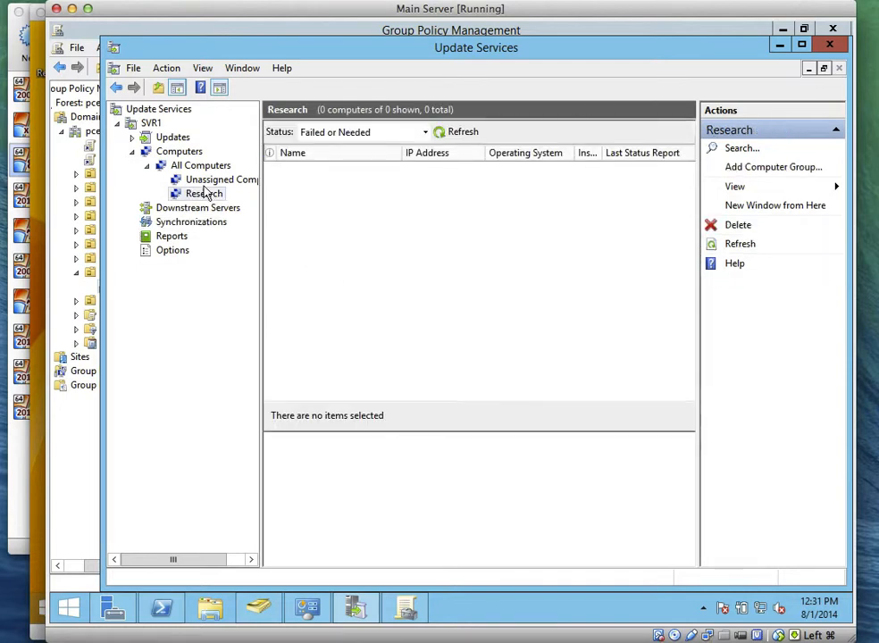
pyautogui.click(194, 152)
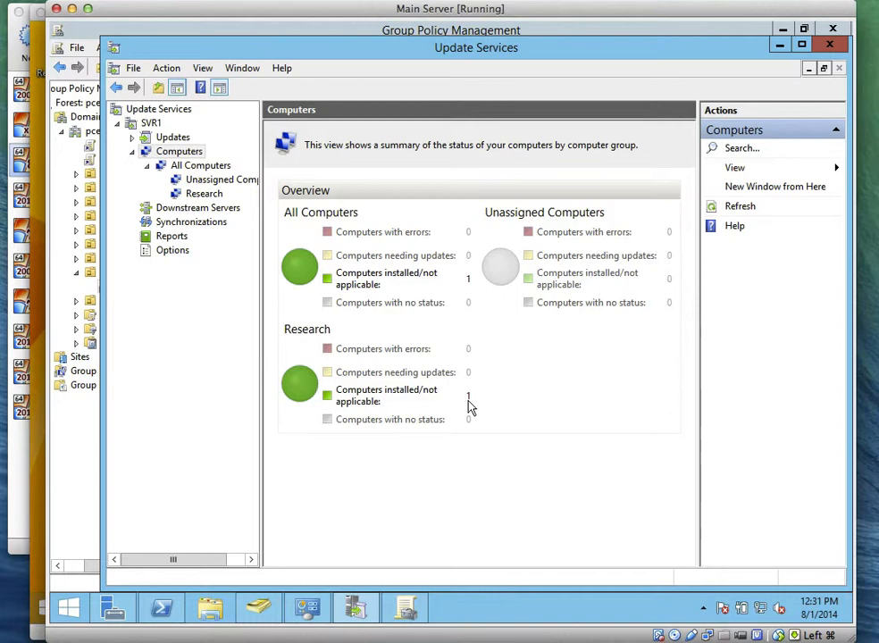
# Step: List the Research group's computers with status Any, refresh the list and select trainerpc.pce.local to view its details
pyautogui.click(407, 394)
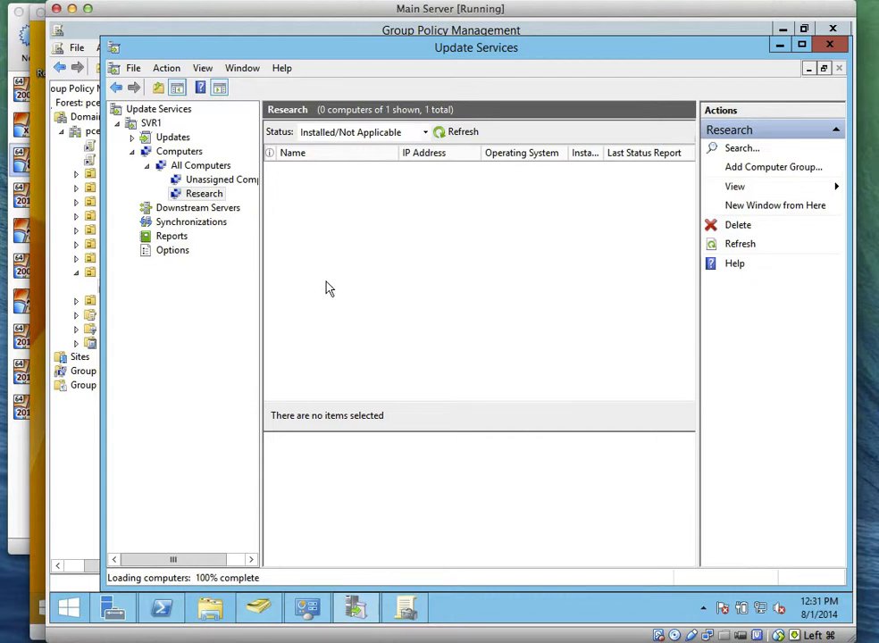
pyautogui.click(401, 133)
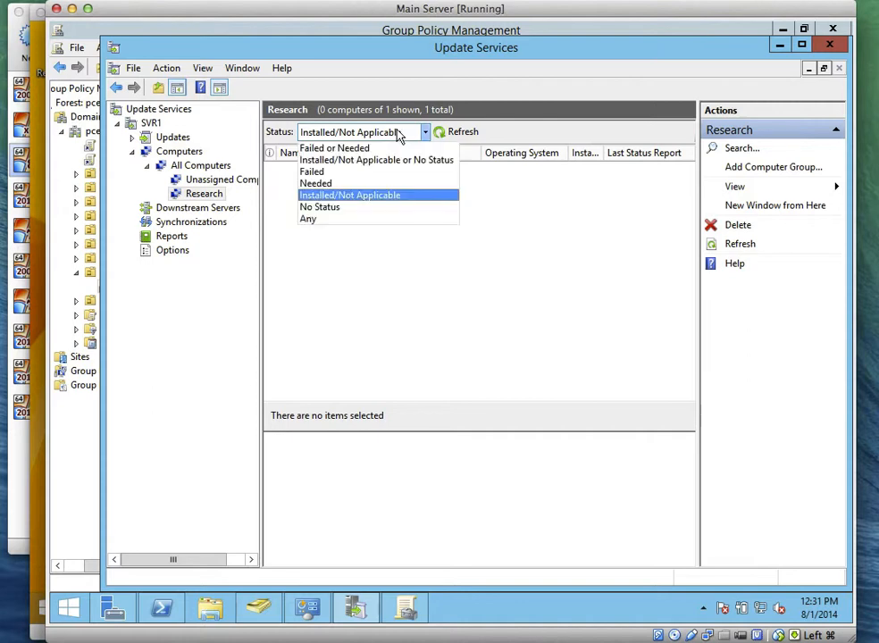
pyautogui.click(364, 220)
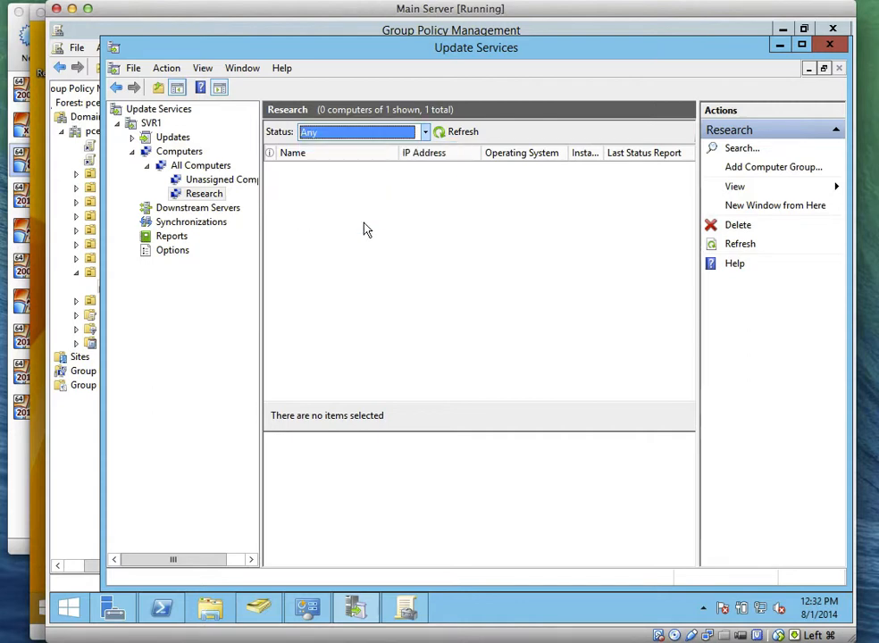
pyautogui.click(456, 132)
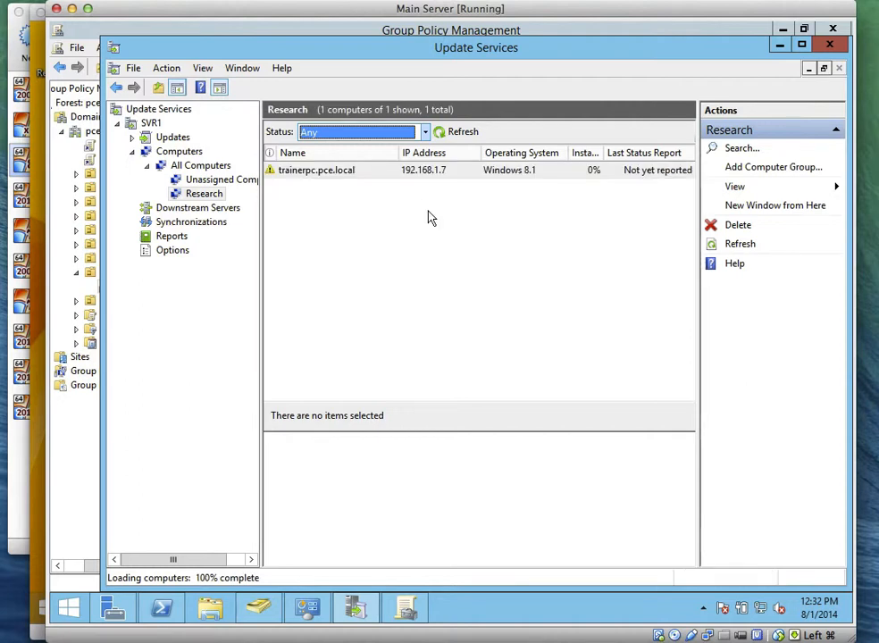
pyautogui.click(388, 177)
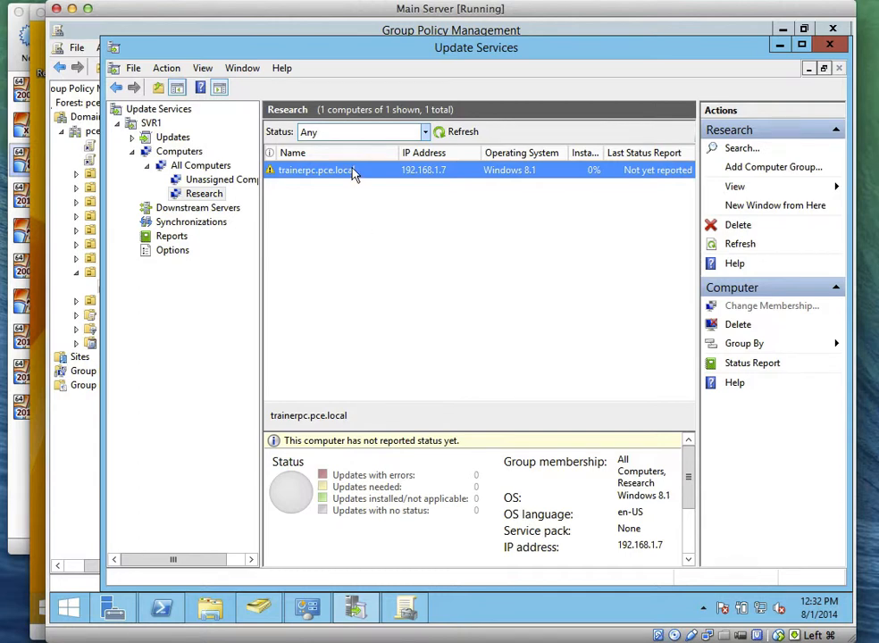
# Step: Return to the Computers overview and review the status summary for each computer group, including Research
pyautogui.rightClick(352, 173)
pyautogui.click(338, 220)
pyautogui.click(177, 150)
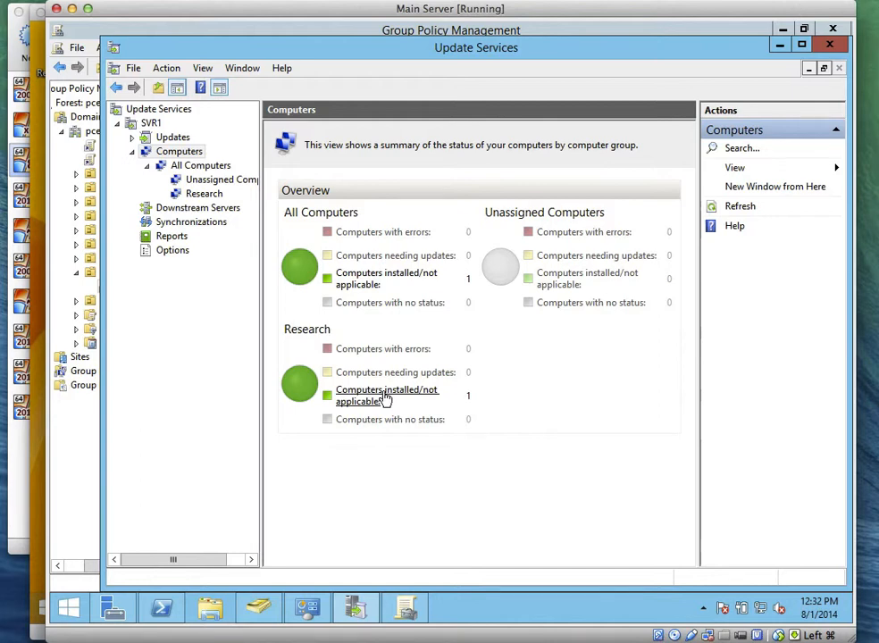
pyautogui.click(366, 610)
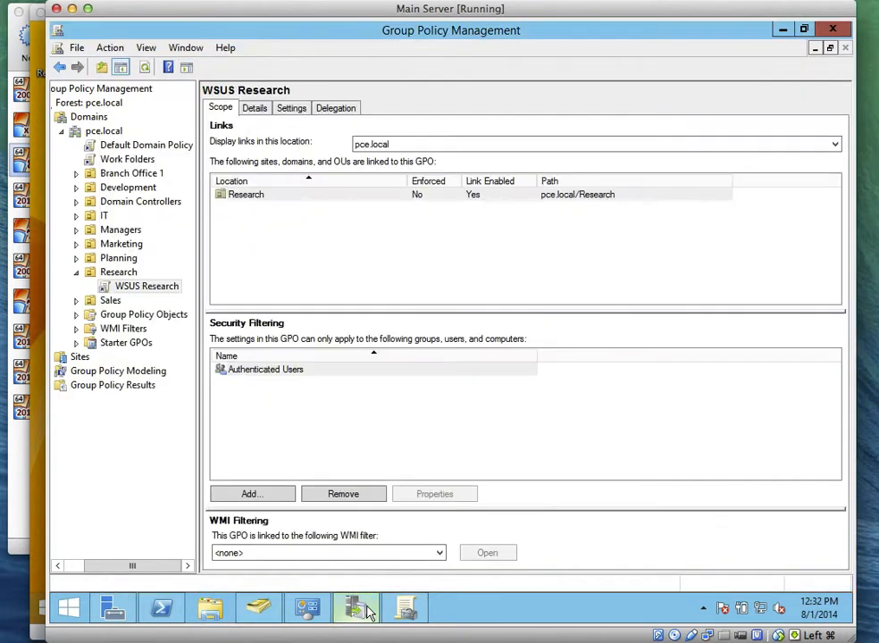
pyautogui.click(370, 614)
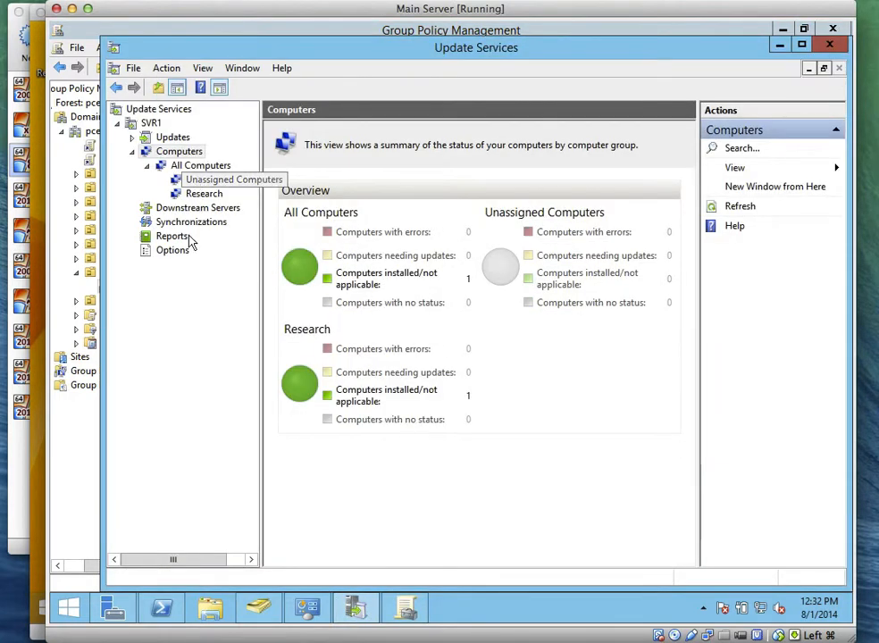
# Step: Open the server's synchronization history and stop the synchronization that is currently running
pyautogui.click(191, 222)
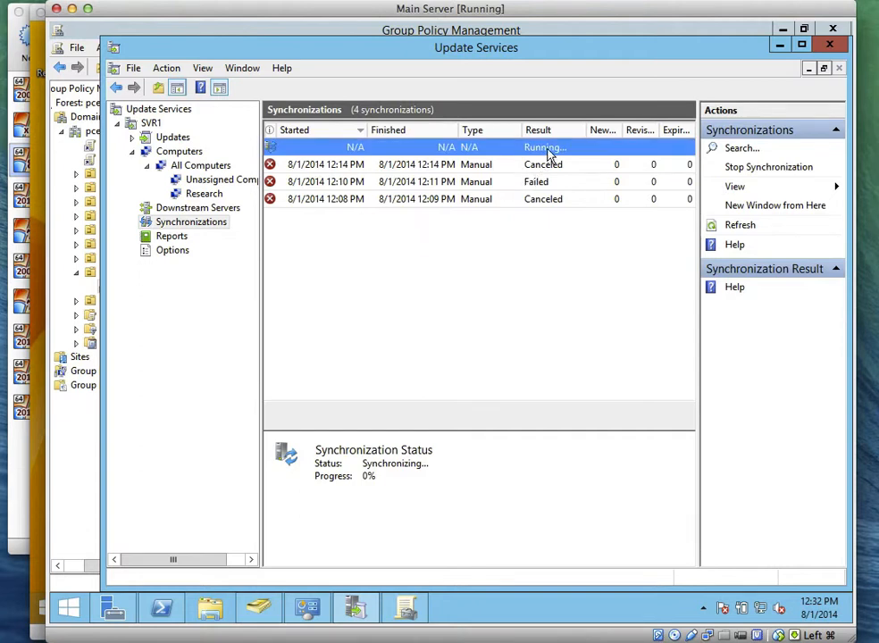
pyautogui.click(742, 168)
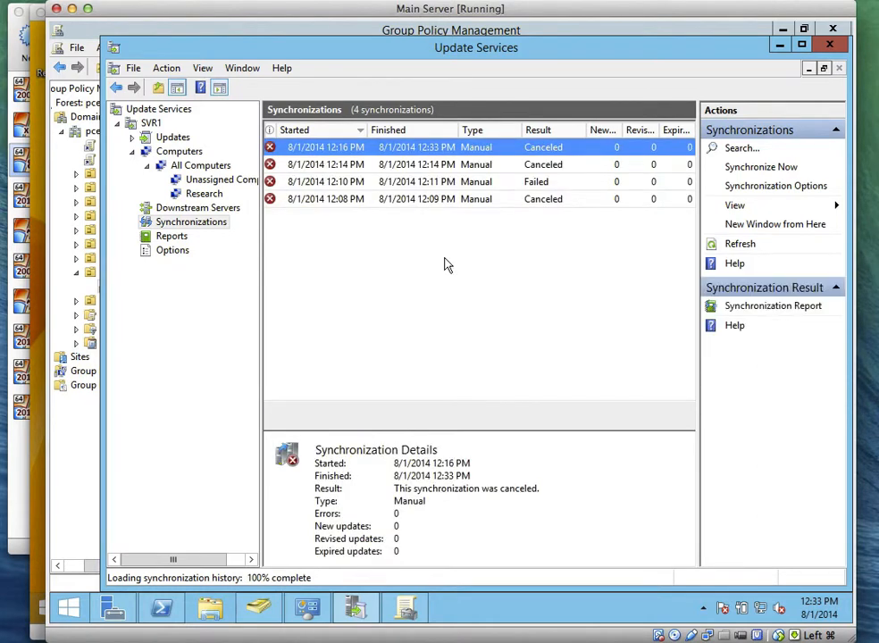
# Step: Examine the details and results of the individual past synchronizations in the history
pyautogui.click(460, 202)
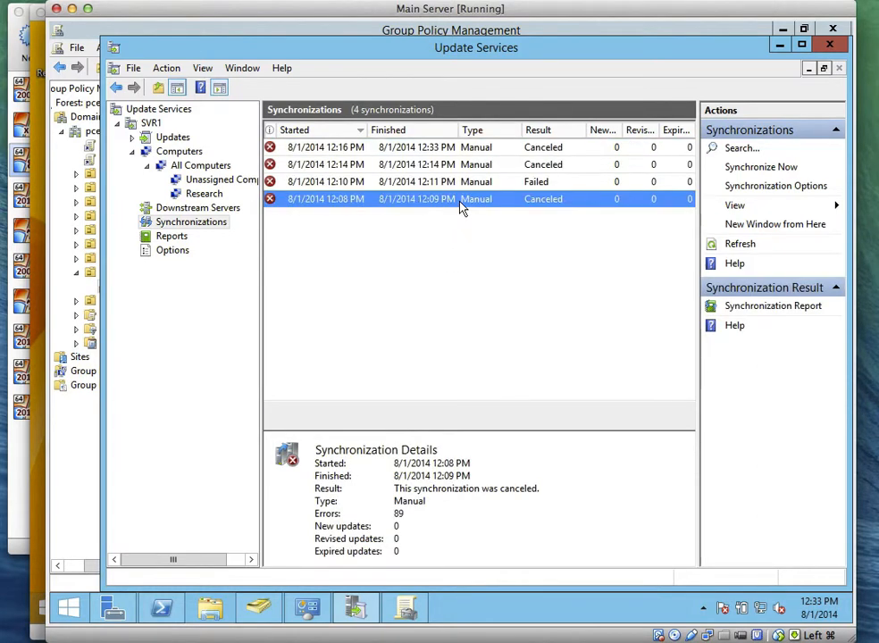
pyautogui.rightClick(432, 151)
pyautogui.click(402, 155)
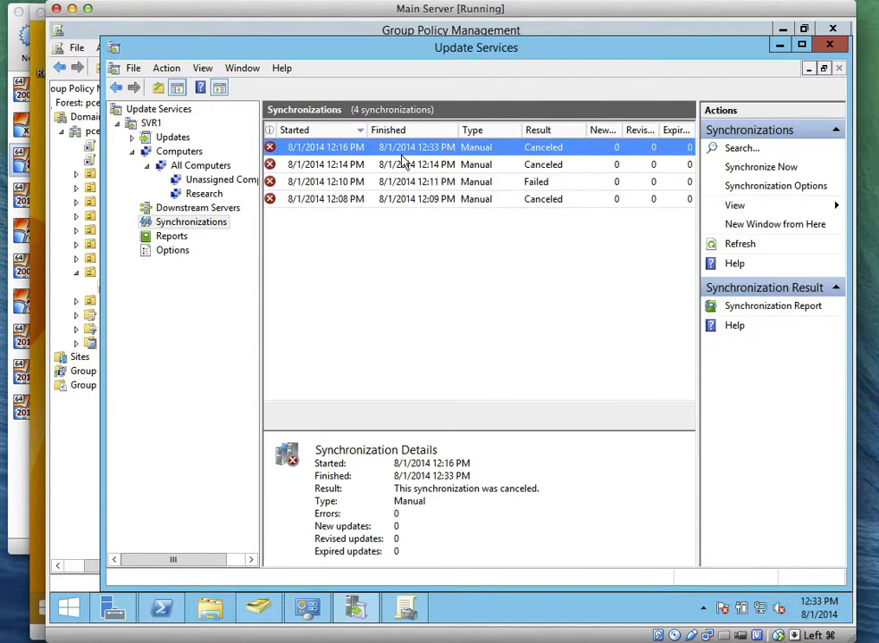
pyautogui.click(427, 166)
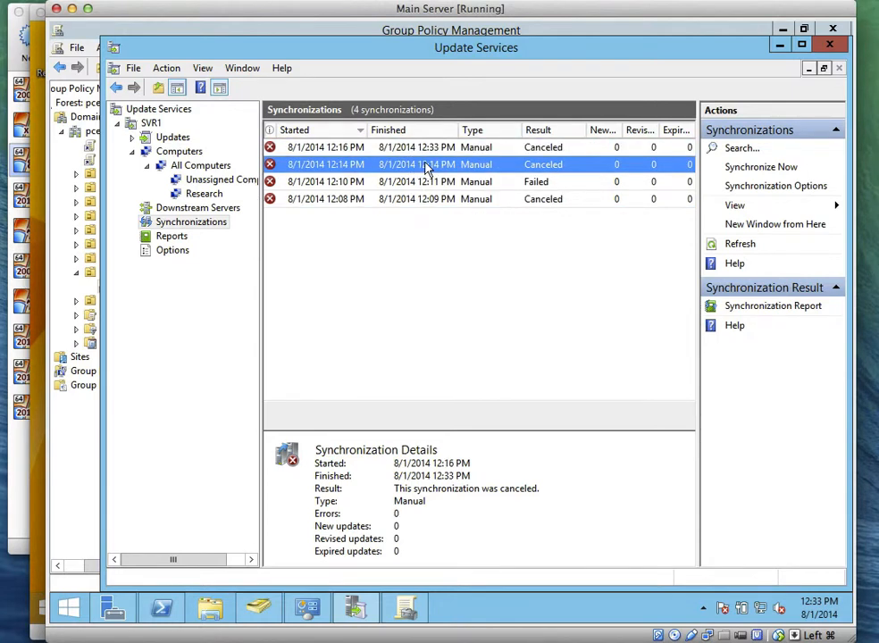
pyautogui.rightClick(427, 168)
pyautogui.click(379, 183)
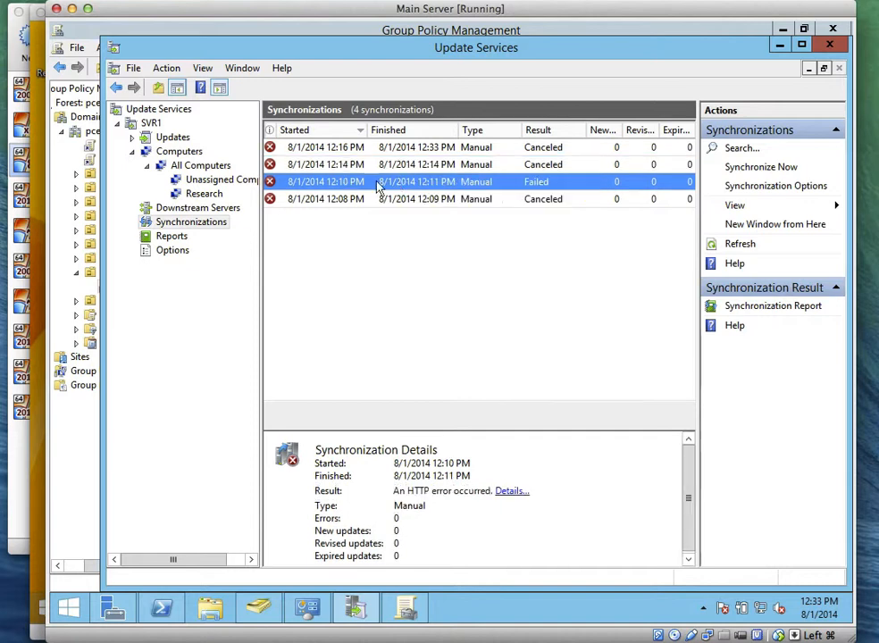
pyautogui.click(329, 199)
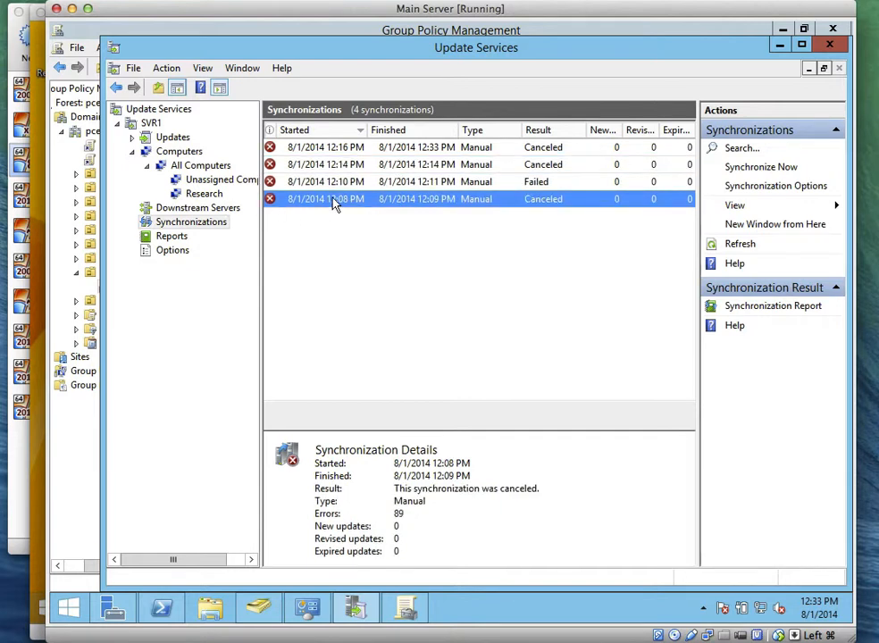
pyautogui.click(279, 182)
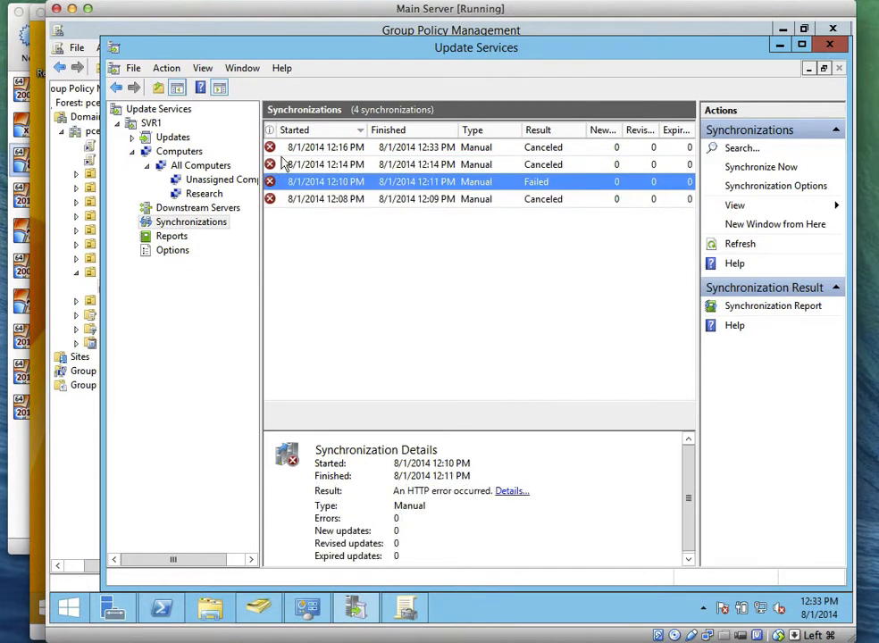
# Step: Re-sort the synchronization history by start time, ending with the newest entry first
pyautogui.click(360, 133)
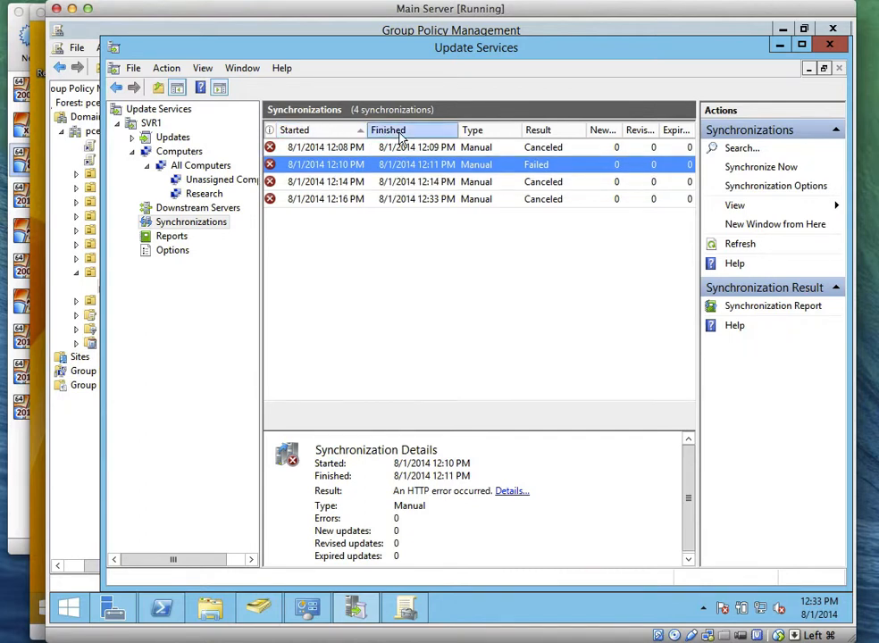
pyautogui.click(380, 134)
pyautogui.click(361, 133)
pyautogui.click(361, 133)
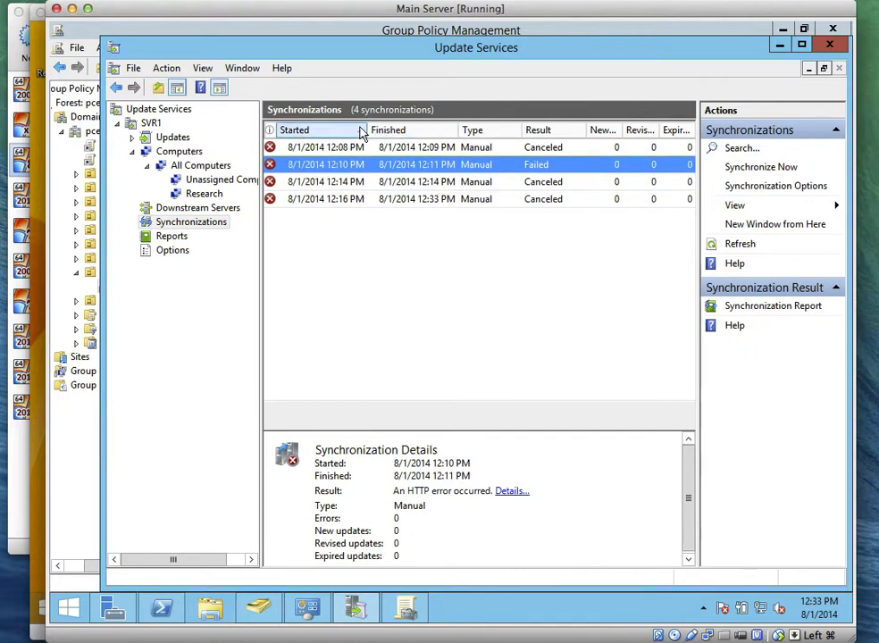
pyautogui.click(361, 133)
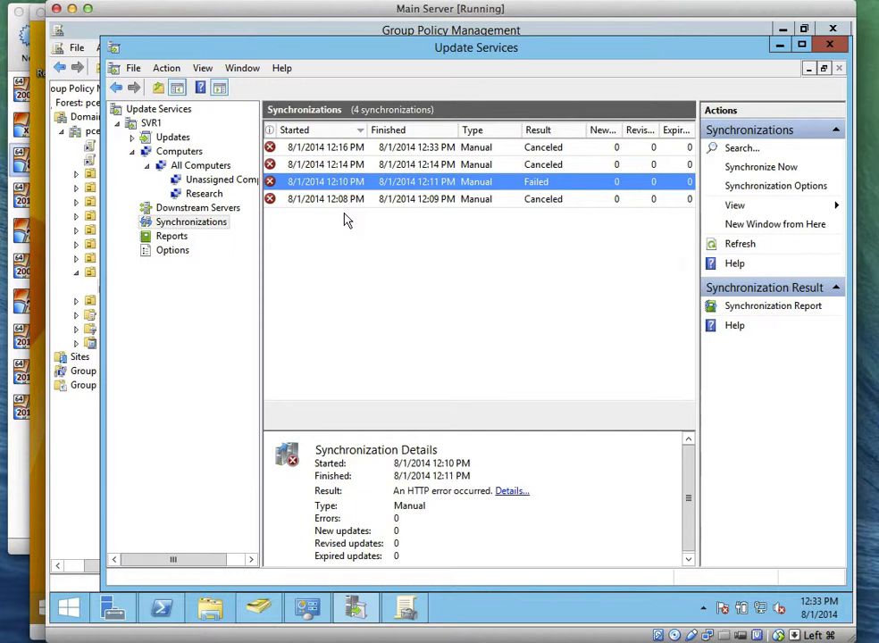
# Step: Select trainerpc.pce.local in the Research group and review its status, group membership and additional computer details
pyautogui.click(203, 193)
pyautogui.click(296, 174)
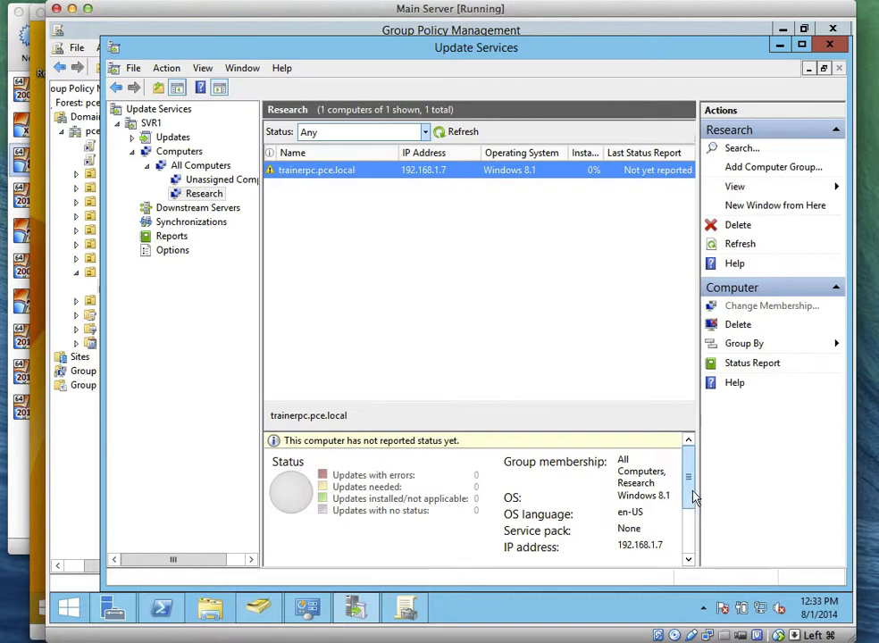
pyautogui.scroll(-1, 690, 498)
pyautogui.moveTo(688, 497); pyautogui.dragTo(690, 557)
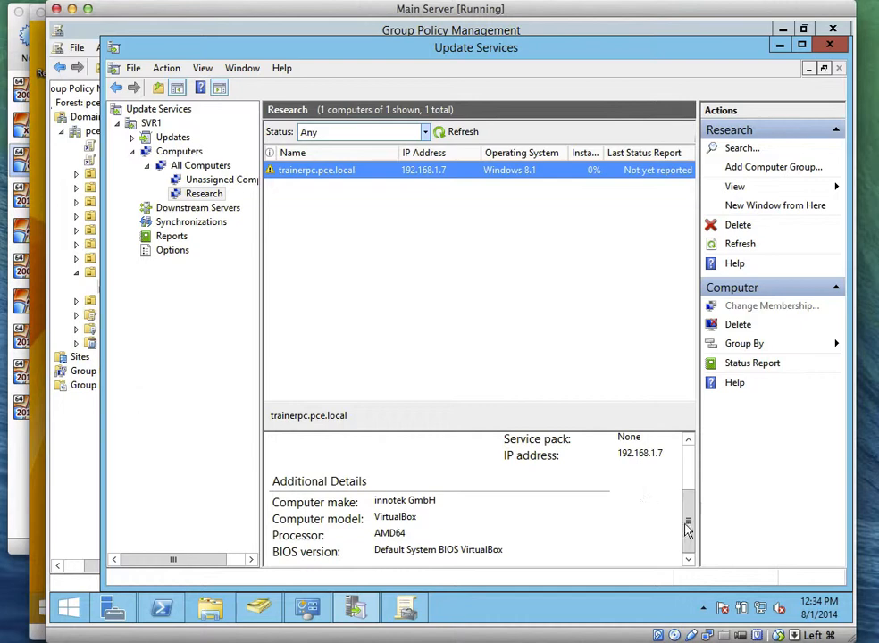
pyautogui.moveTo(690, 524); pyautogui.dragTo(688, 478)
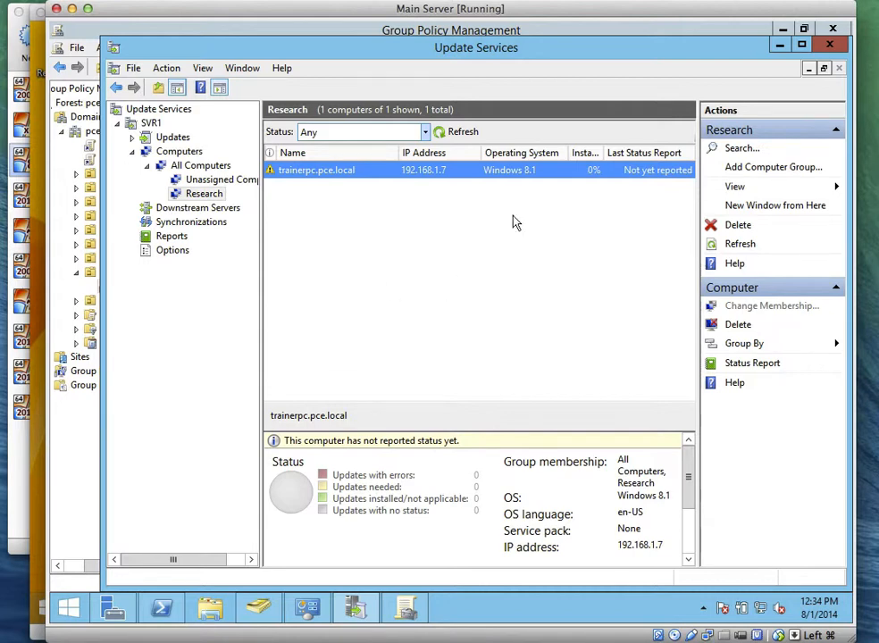
pyautogui.click(779, 0)
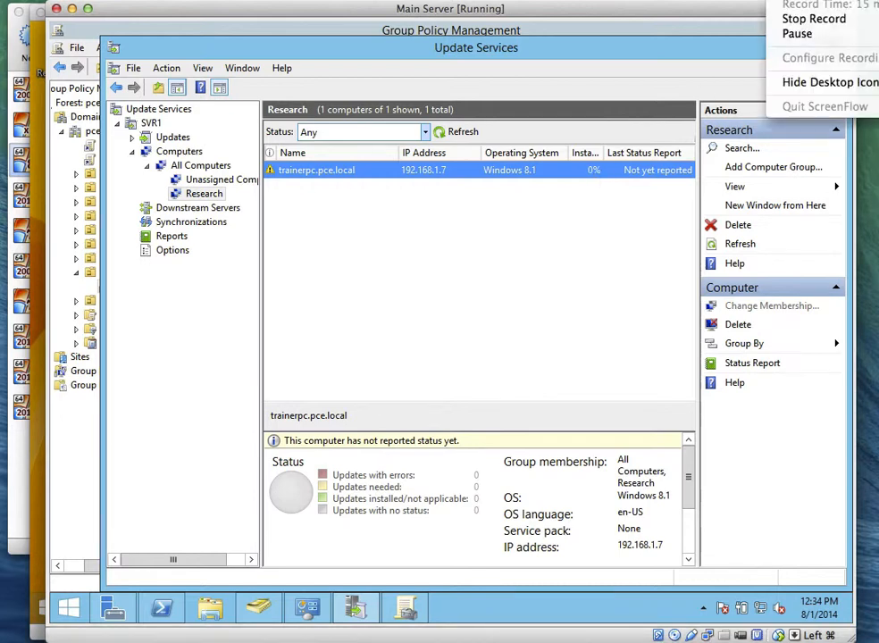